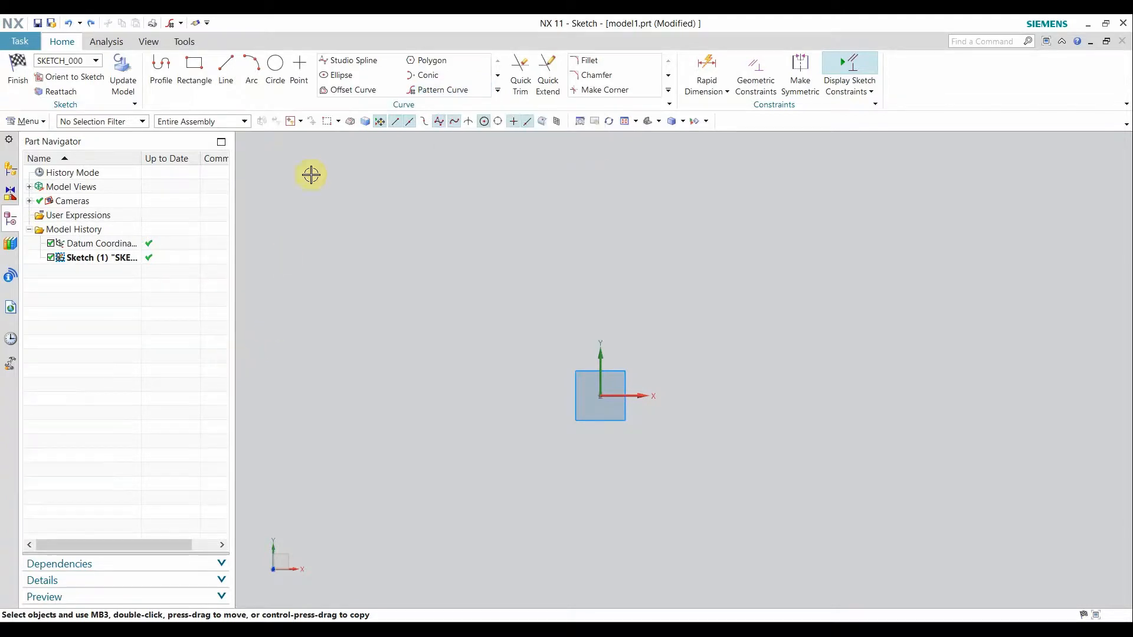
Draw a 95 mm horizontal line above the sketch origin with the Line tool.
left_click(225, 75)
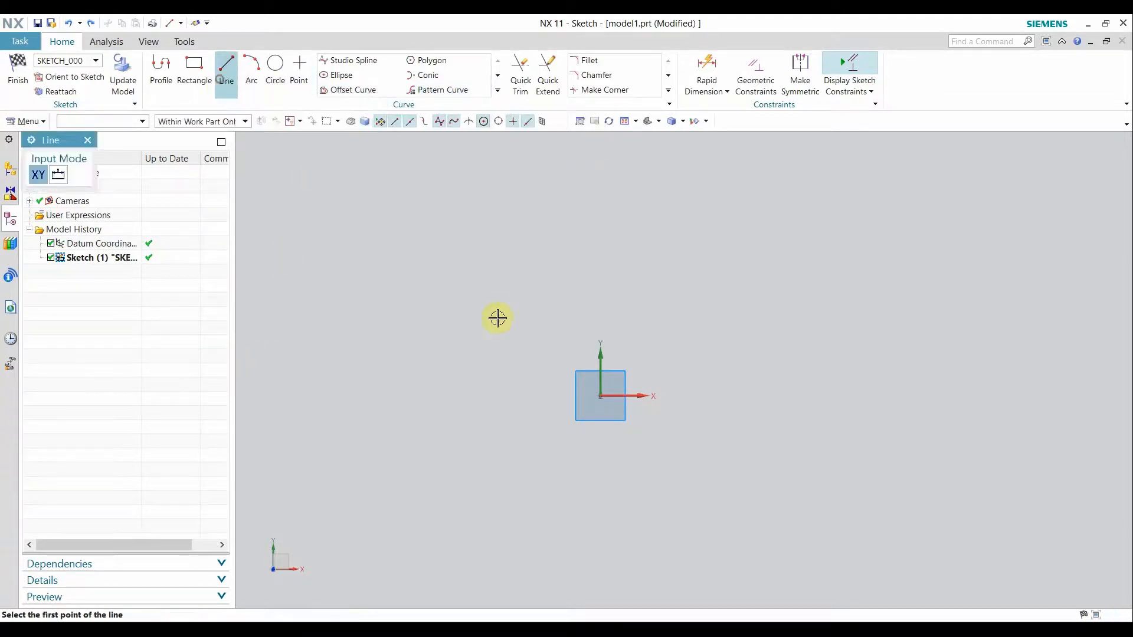
left_click(511, 303)
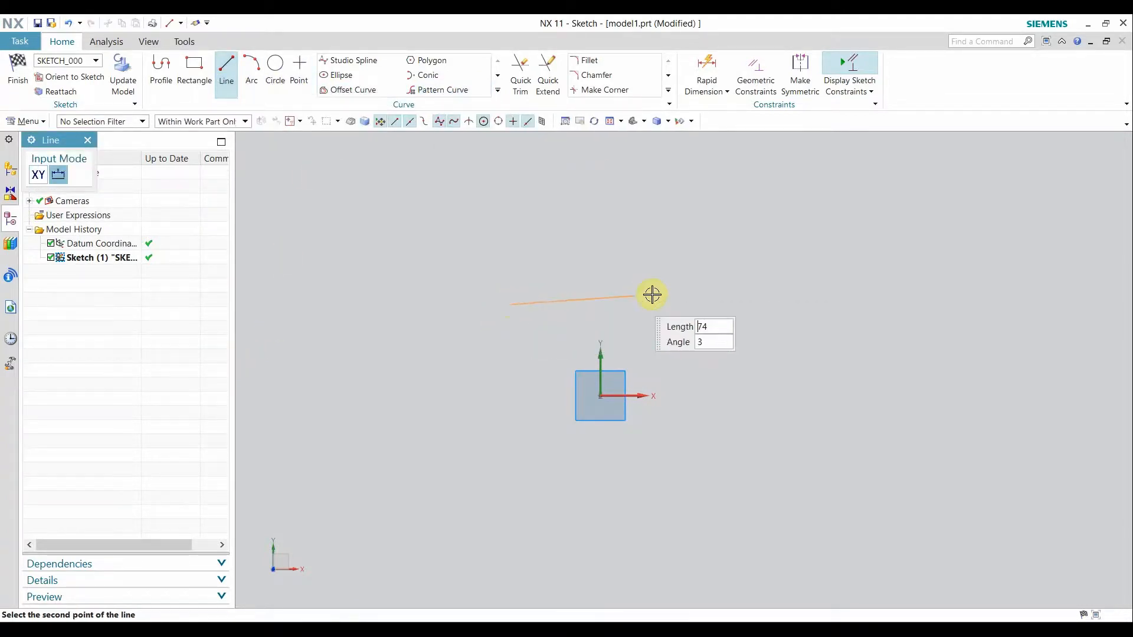
left_click(678, 311)
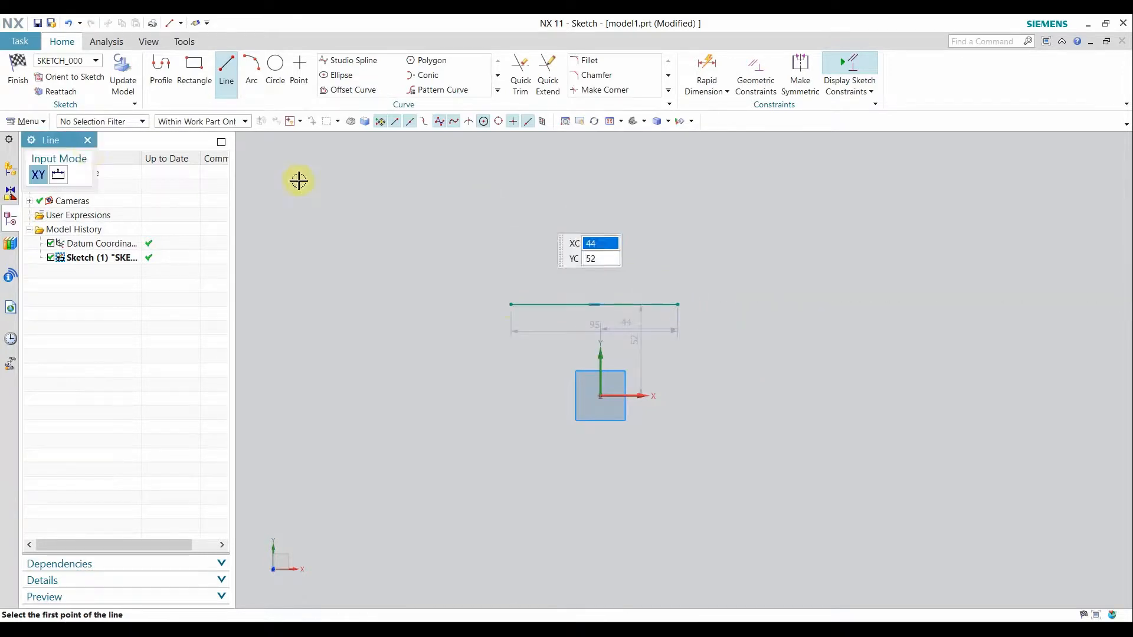
left_click(87, 141)
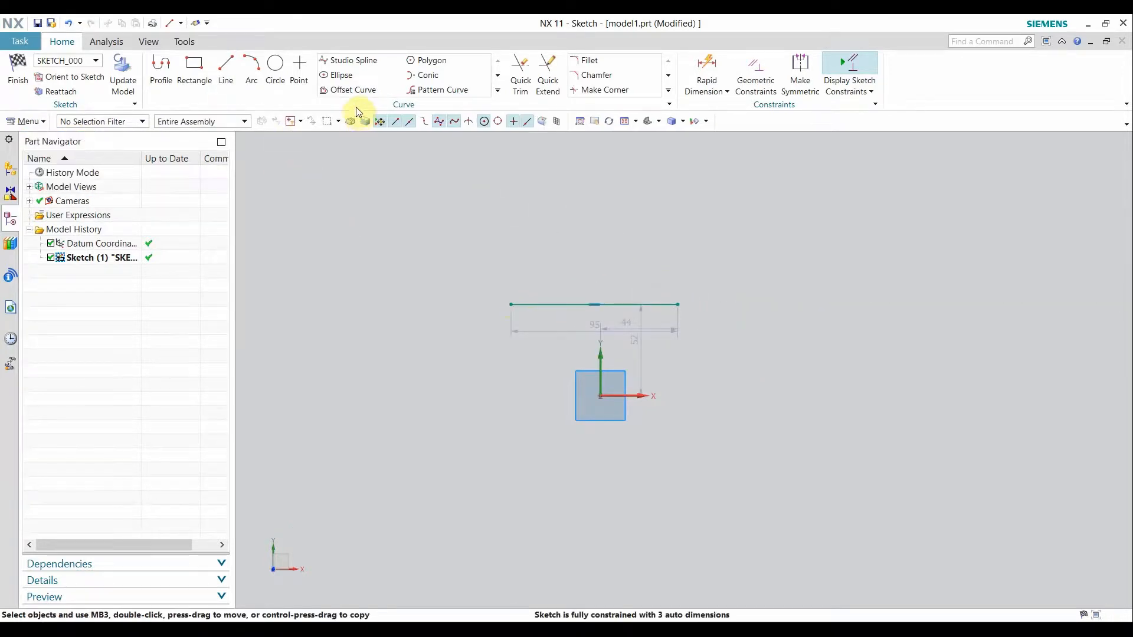
Offset the line once, 60 mm downward, with Show Corners and Show Ends turned off.
left_click(356, 93)
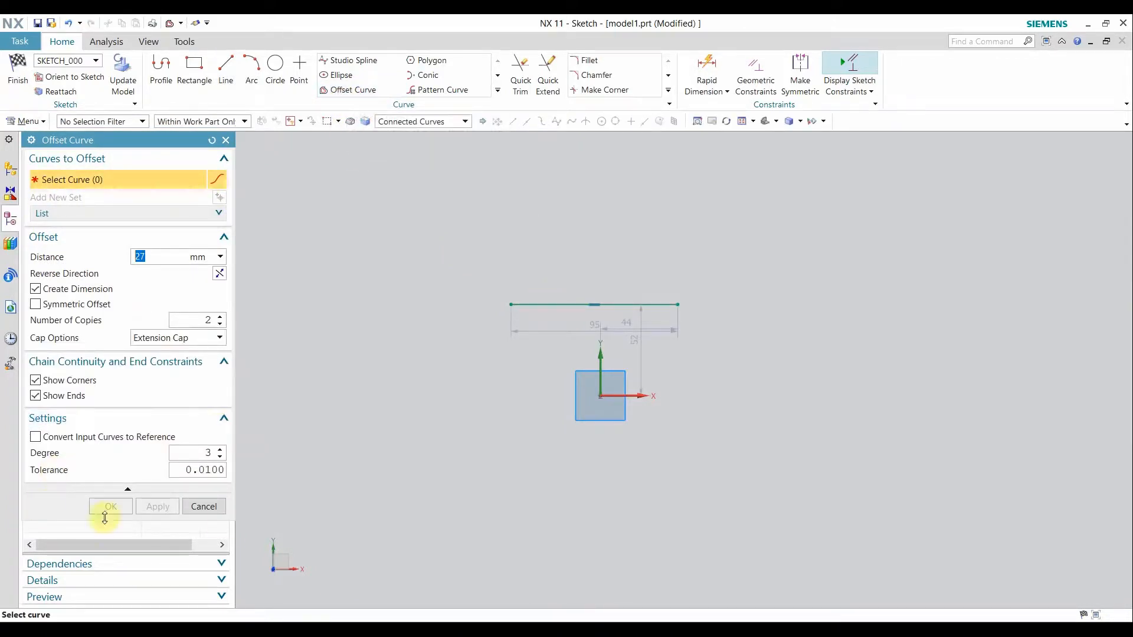
left_click_drag(116, 141, 309, 165)
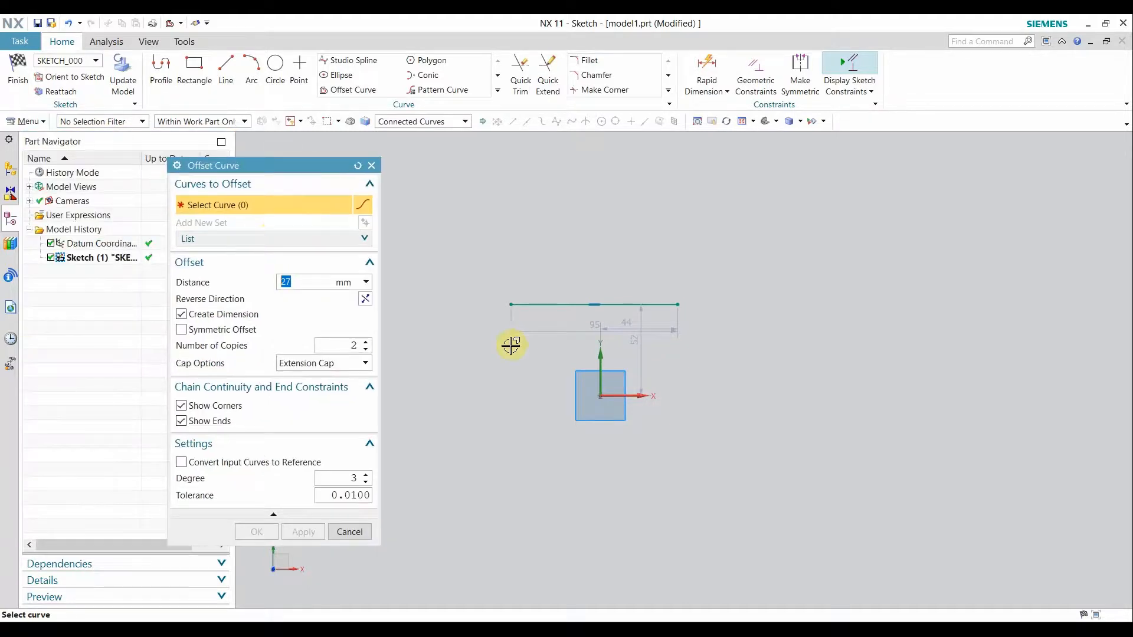
left_click(552, 304)
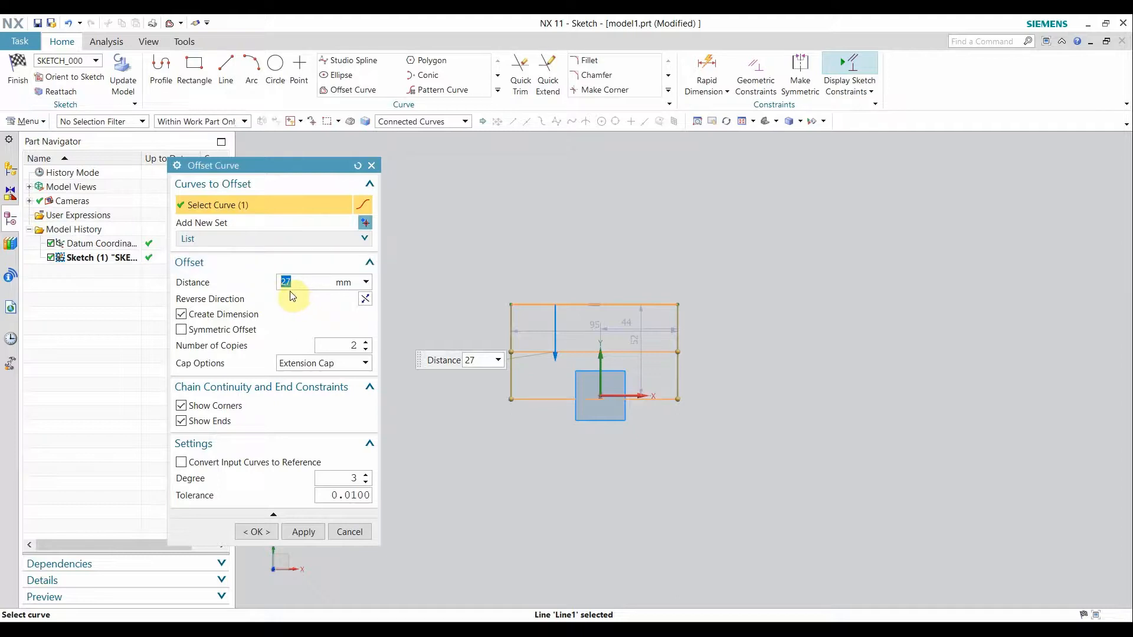
left_click(366, 353)
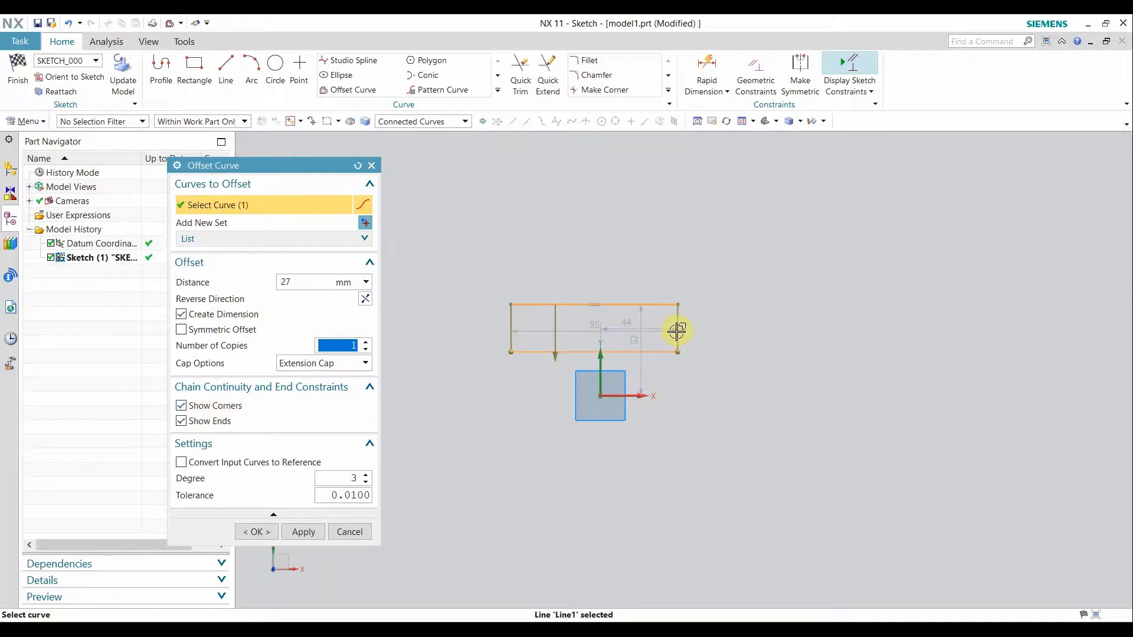
left_click(191, 408)
left_click(183, 423)
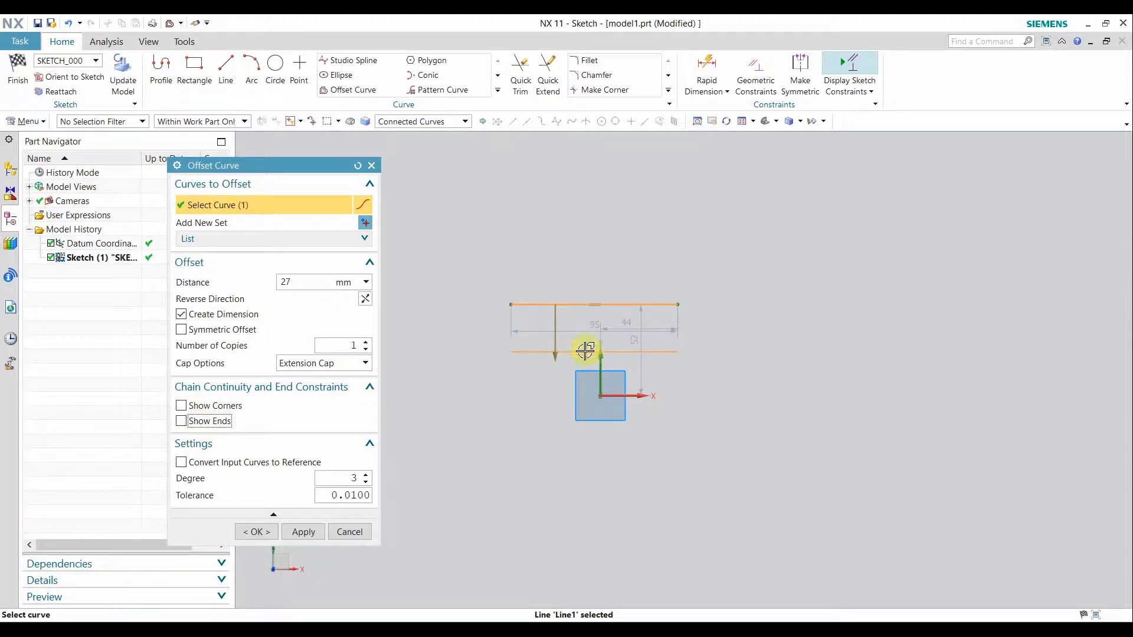
left_click_drag(559, 359, 557, 415)
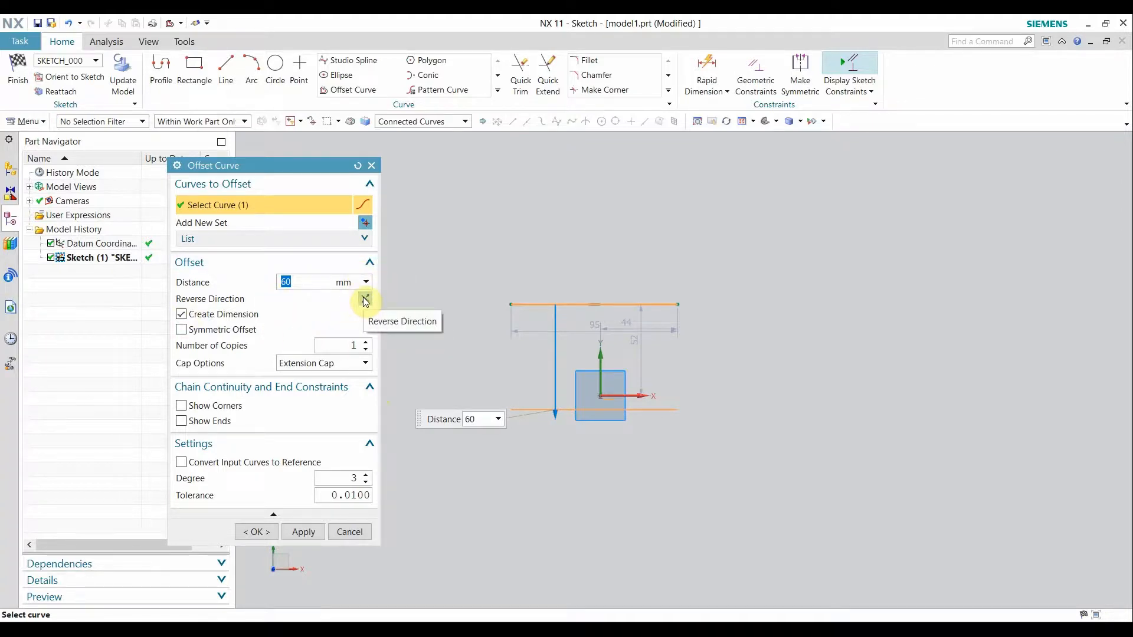
Reverse the offset upward, set the distance to 10 mm and raise copies to 5.
left_click(364, 300)
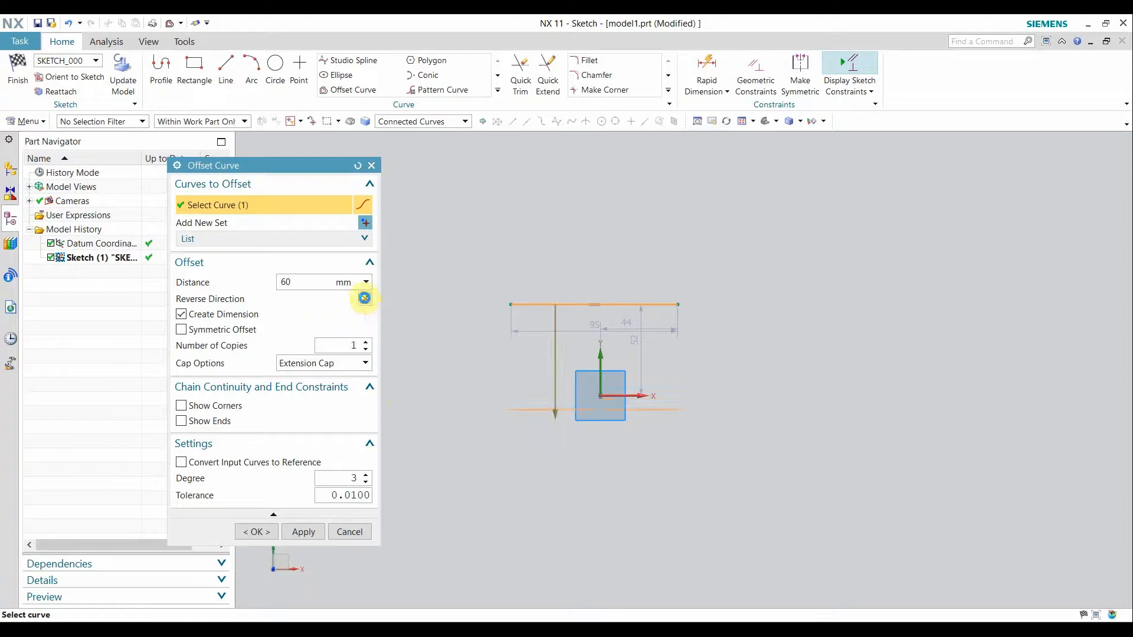
left_click(364, 298)
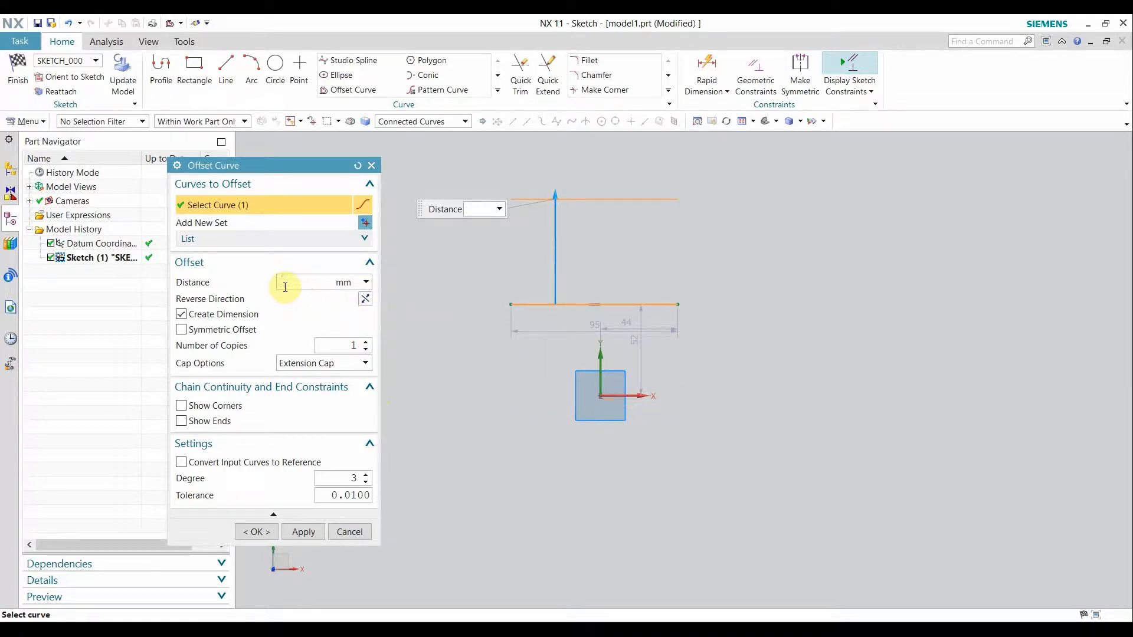
type("10")
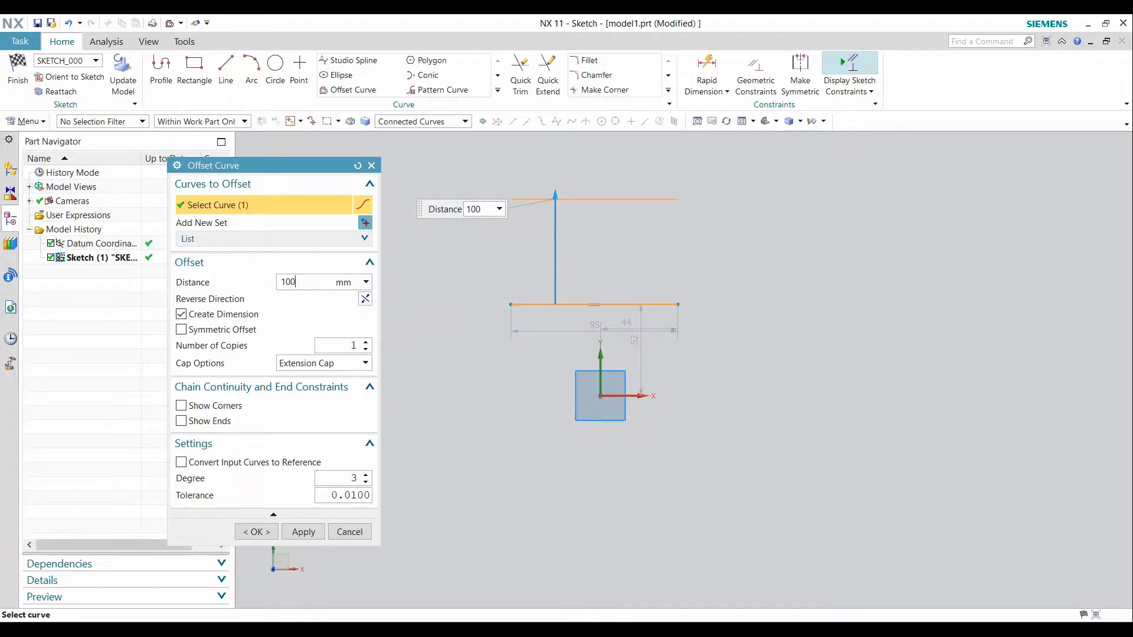
double_click(285, 282)
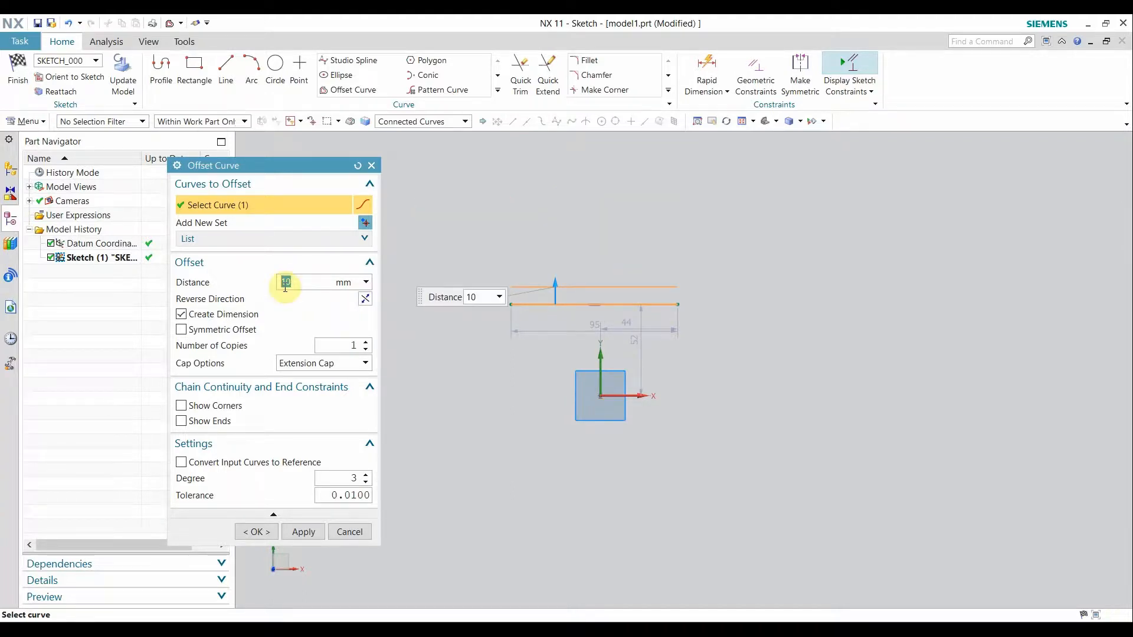
left_click(366, 342)
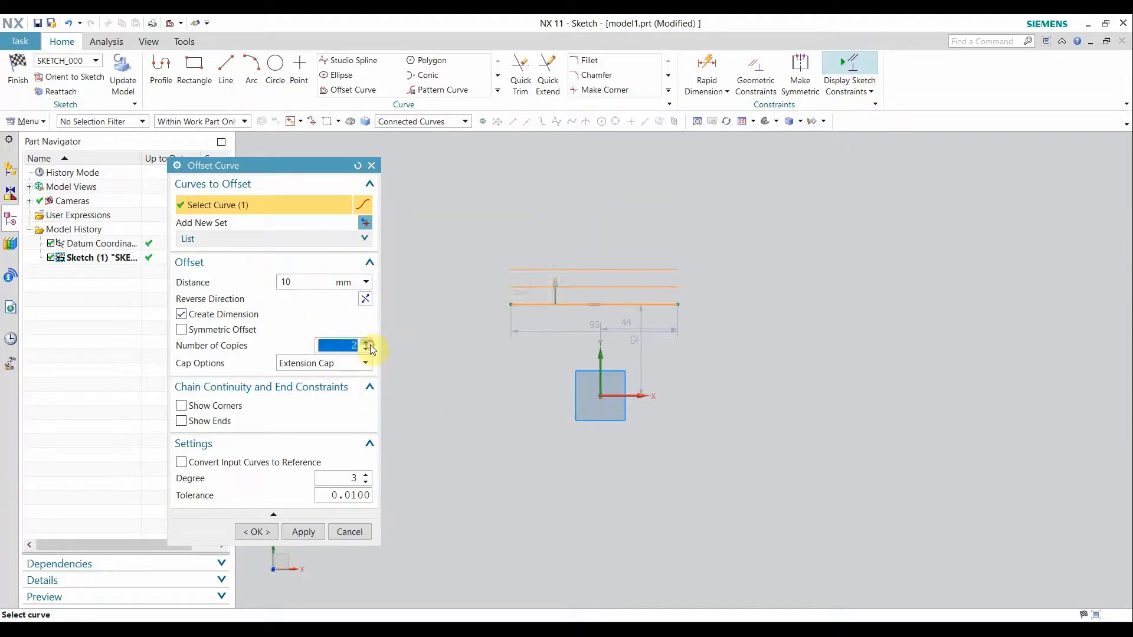
left_click(365, 343)
left_click(366, 342)
left_click(365, 342)
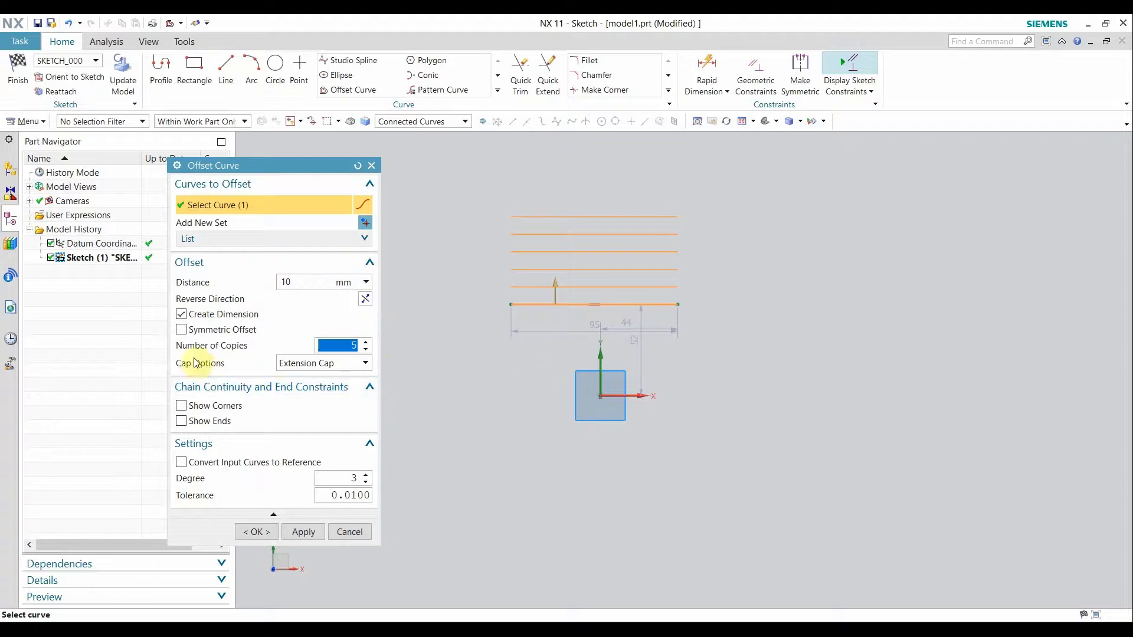
Enable Symmetric Offset for five copies on each side, then confirm with OK.
left_click(183, 331)
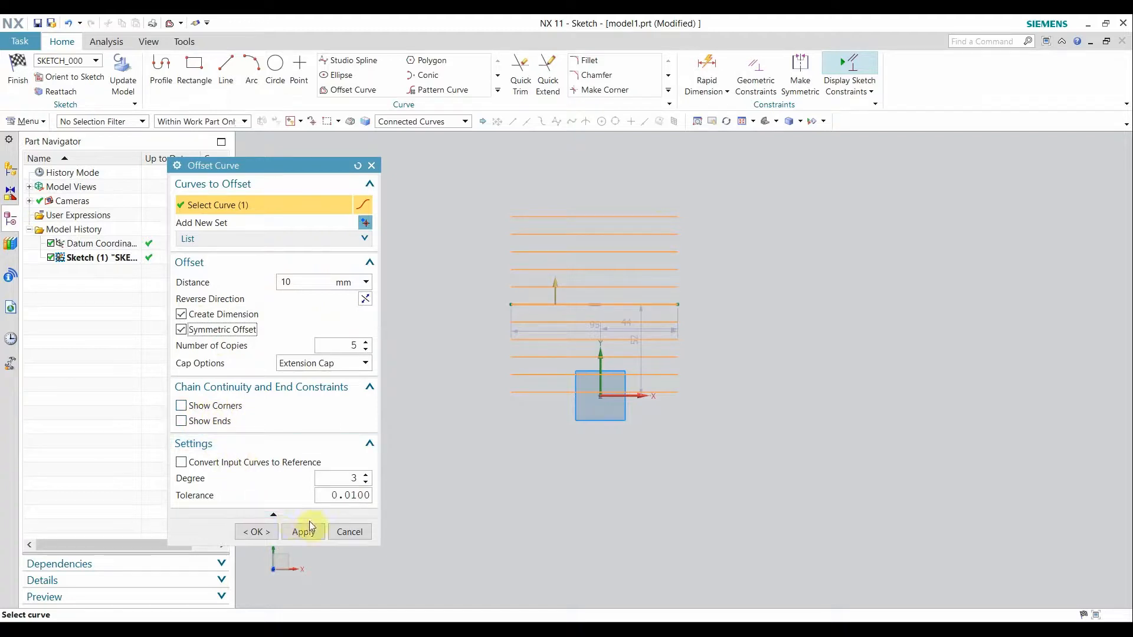
left_click(255, 531)
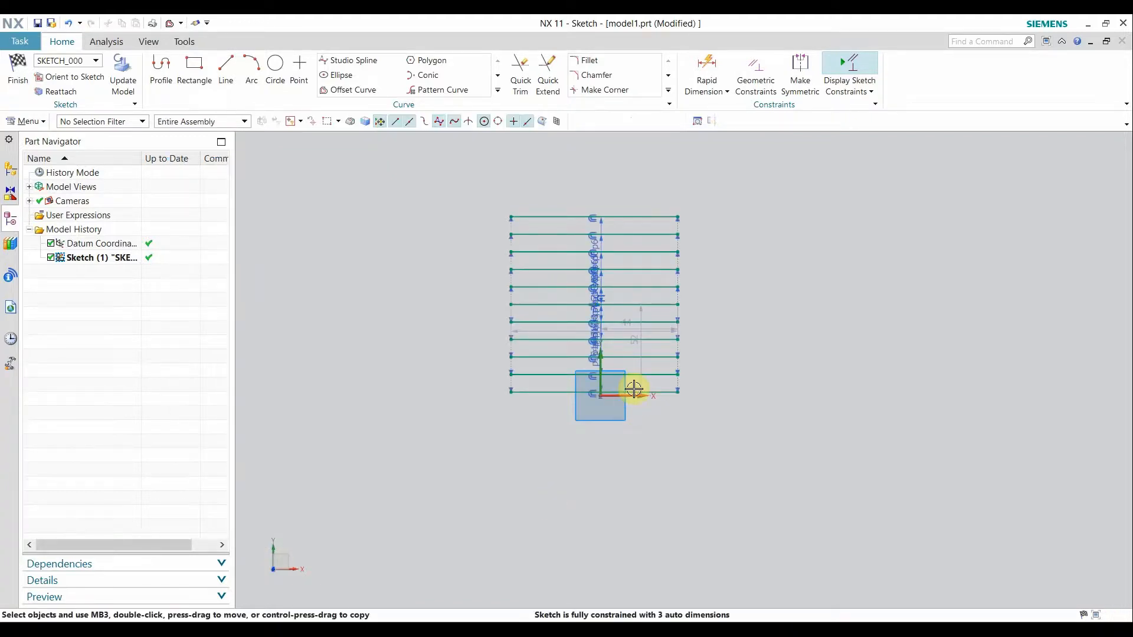
Zoom to inspect, then undo twice to remove the offset copies and the original line.
scroll(624, 386, "up", 5)
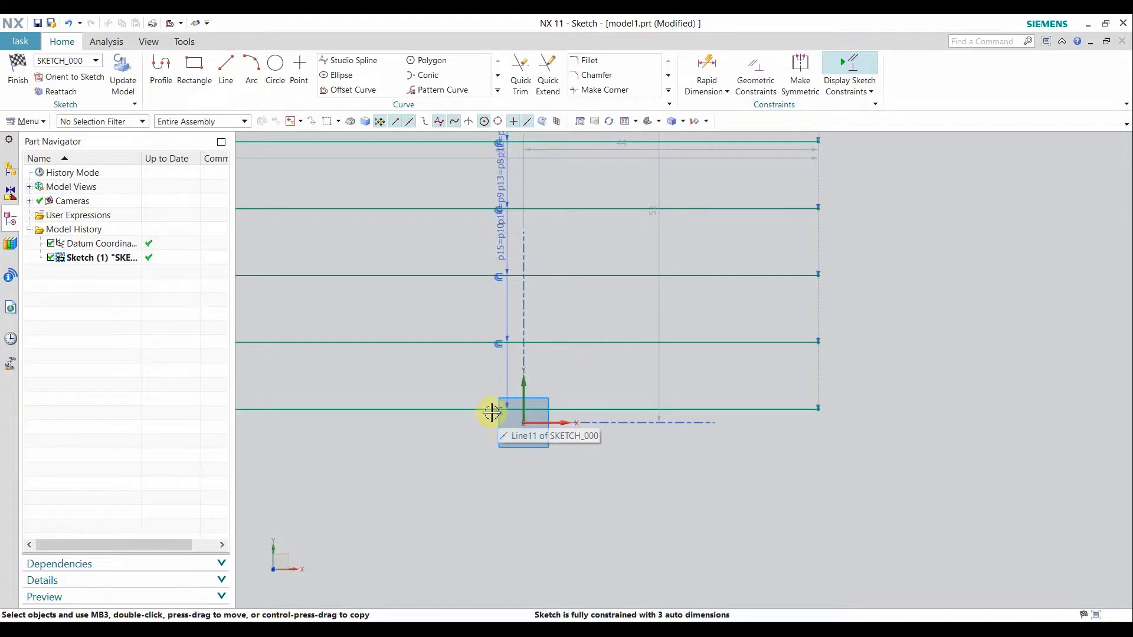
scroll(493, 433, "down", 4)
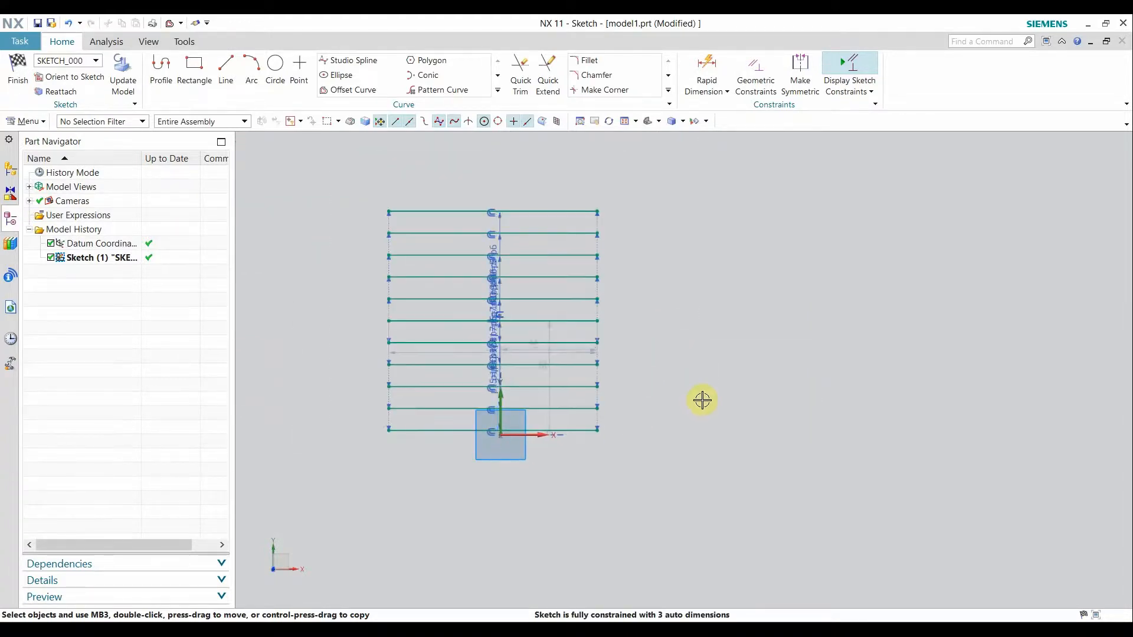
key("ctrl+z")
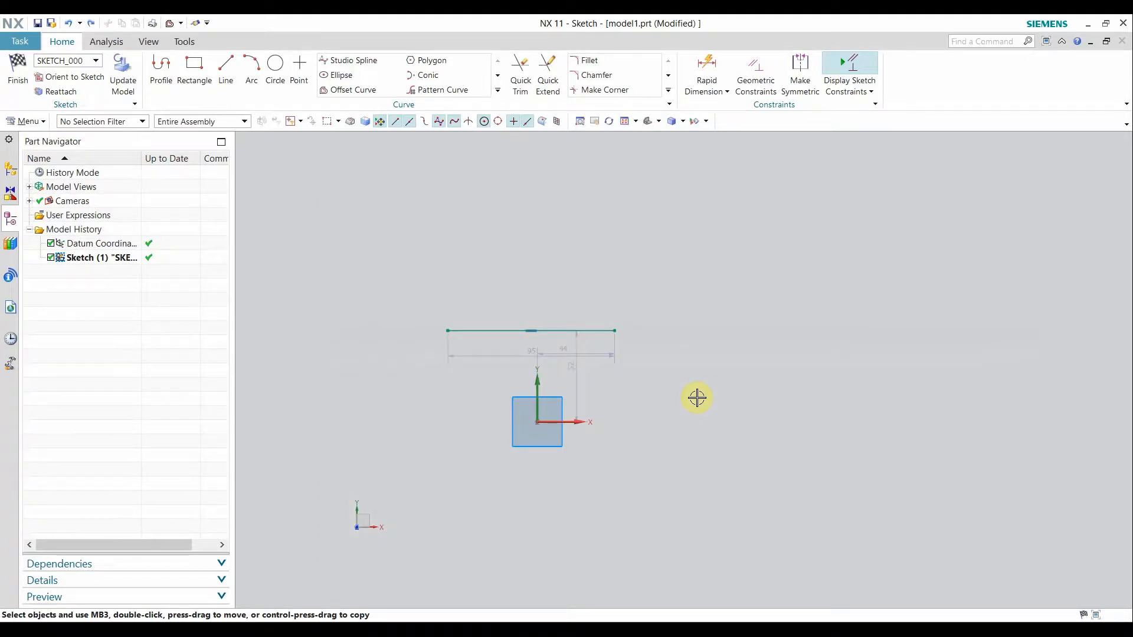
key("ctrl+z")
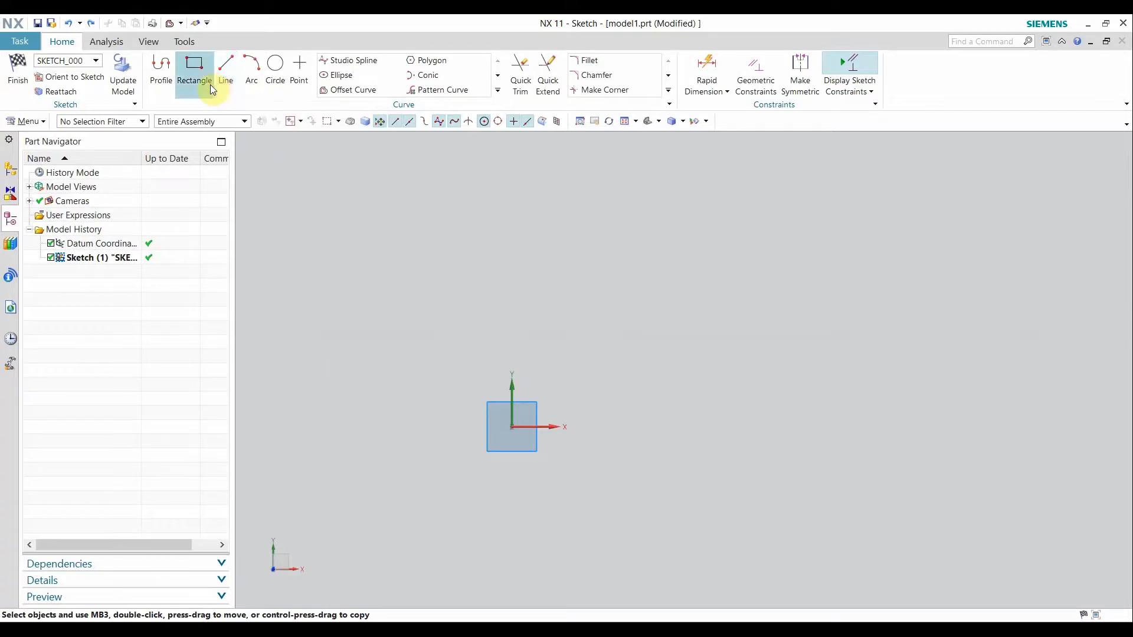
Draw a 42 mm horizontal line left of the origin, ending at the Y axis.
left_click(226, 77)
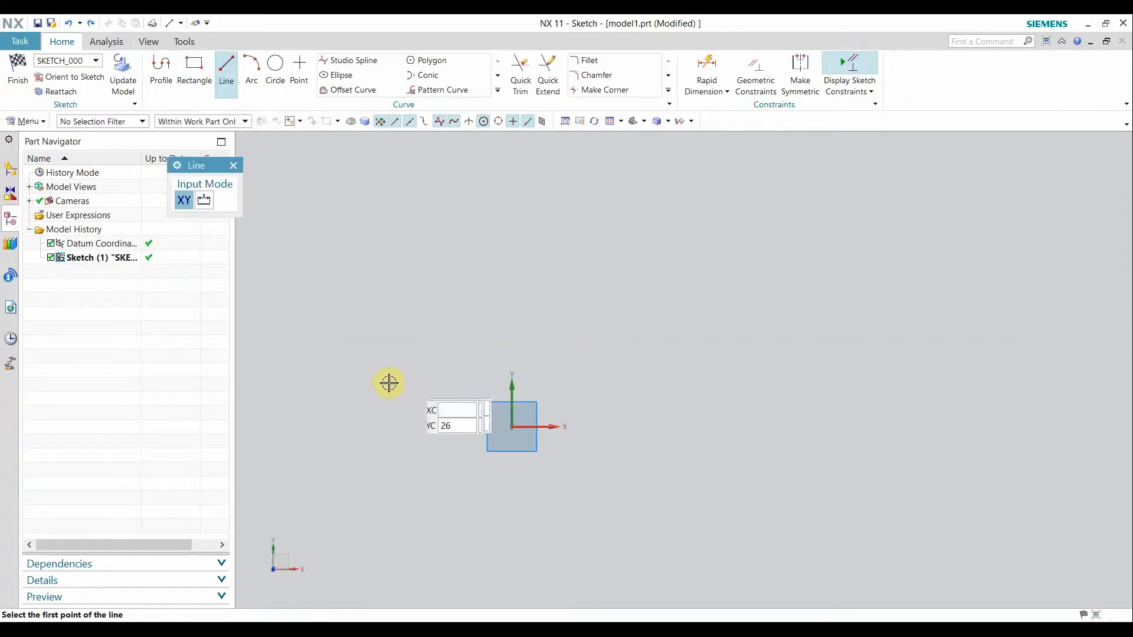
left_click(414, 386)
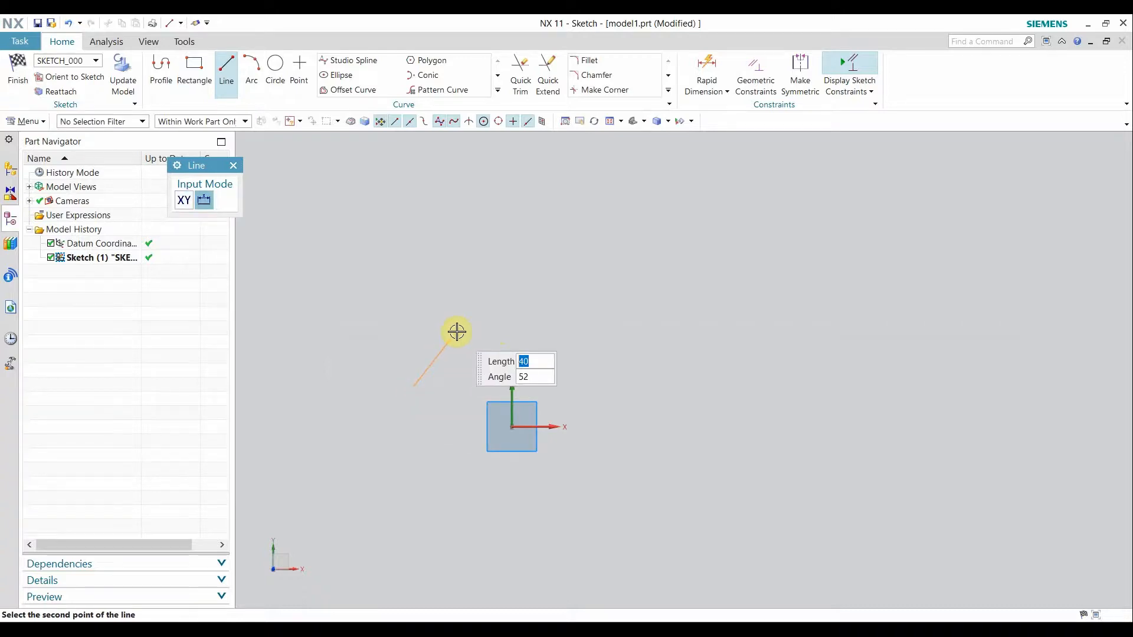
left_click(487, 386)
left_click(233, 165)
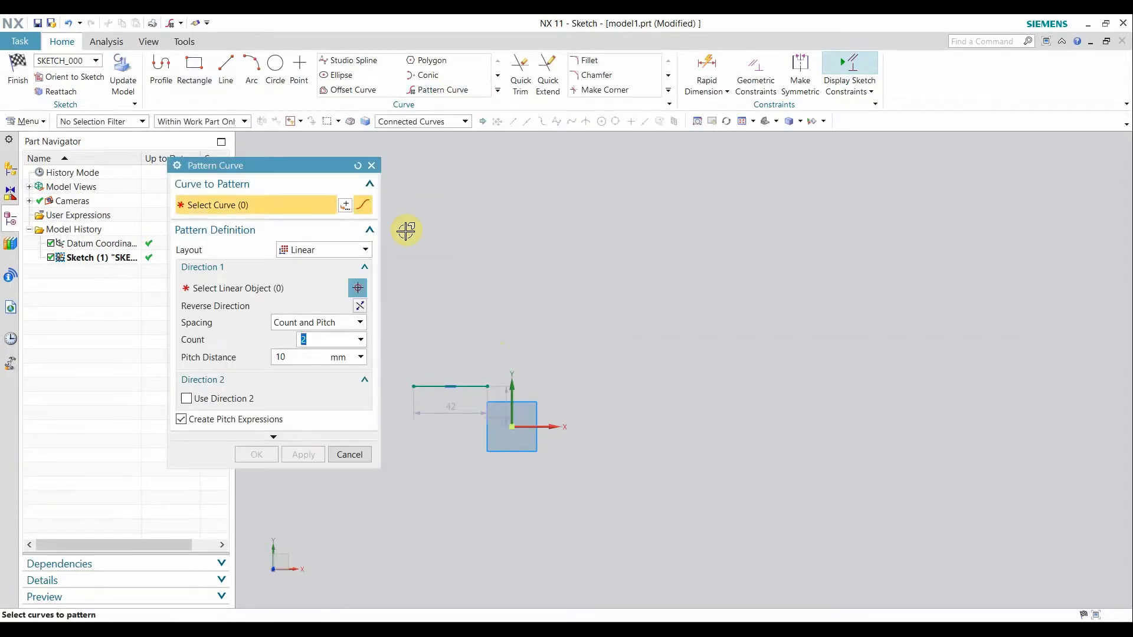
Keep the Linear layout, pattern the 42 mm line along the horizontal axis with count 4.
left_click(322, 249)
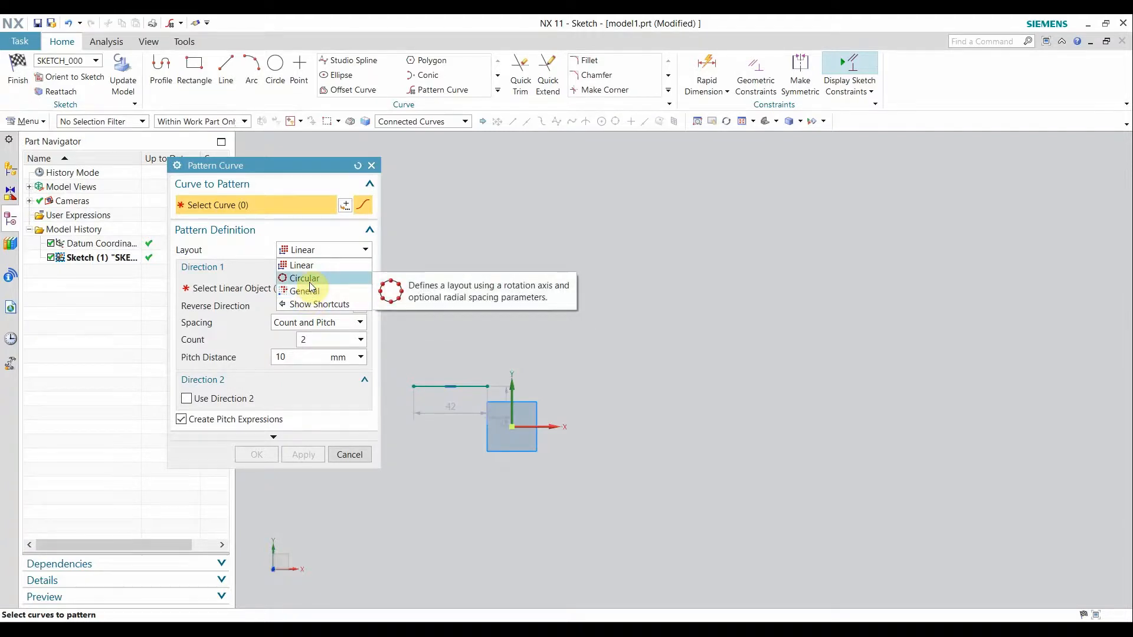
left_click(307, 252)
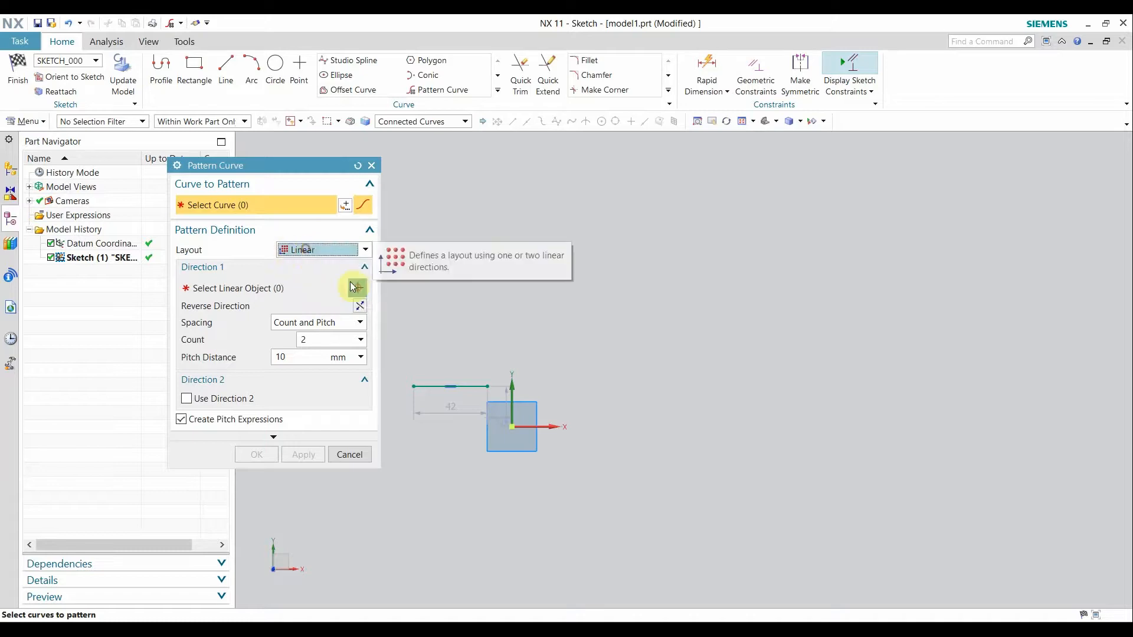
left_click(423, 386)
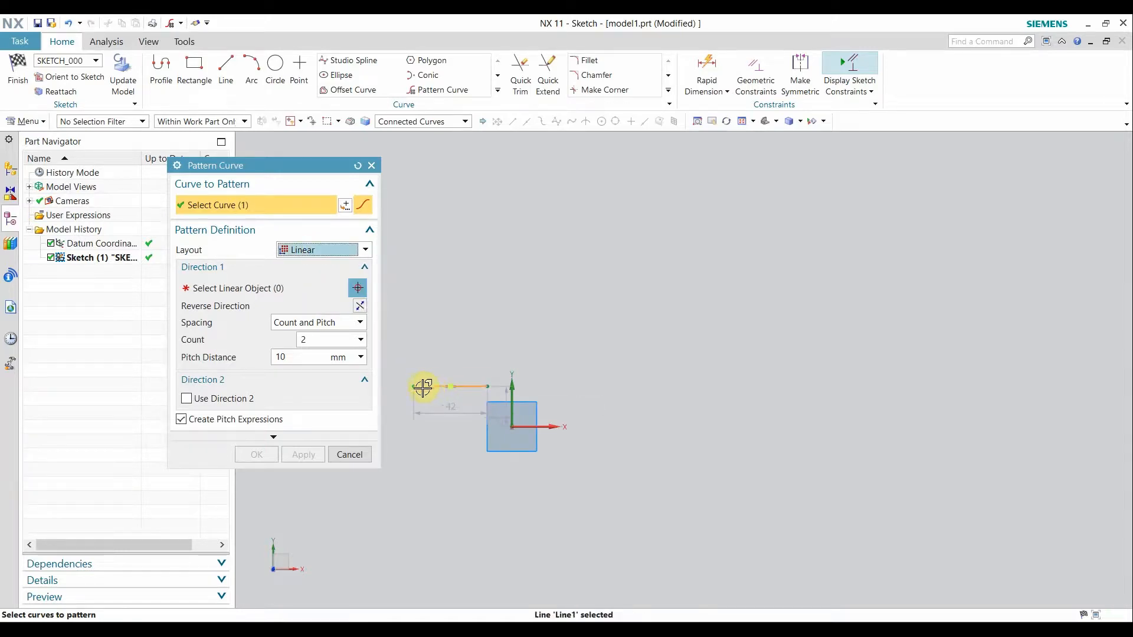
left_click(215, 288)
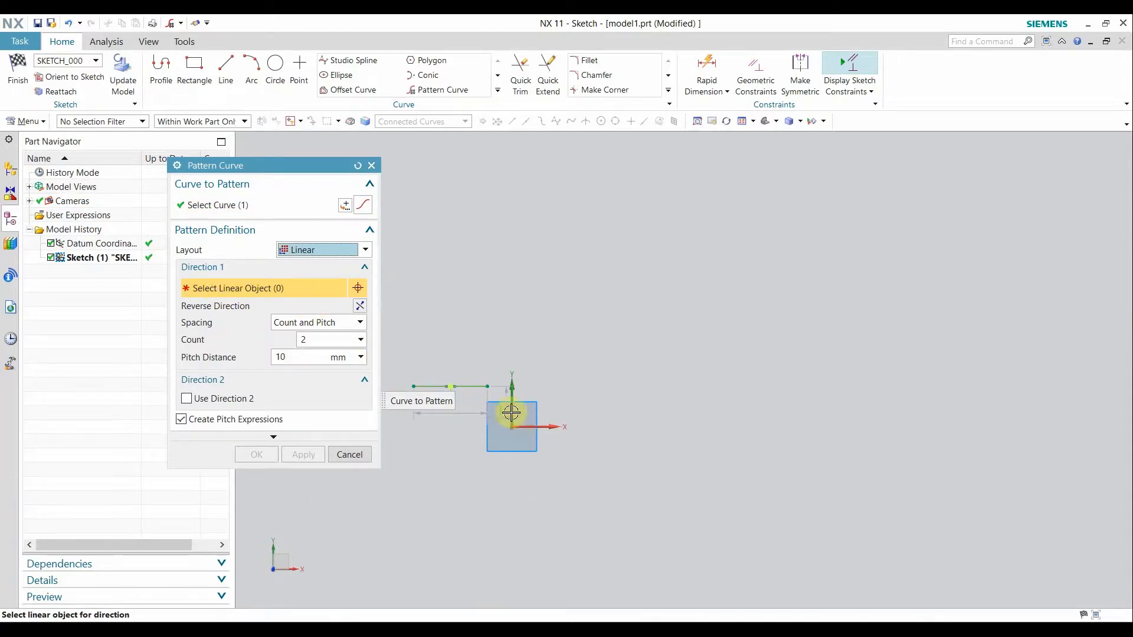
left_click(549, 428)
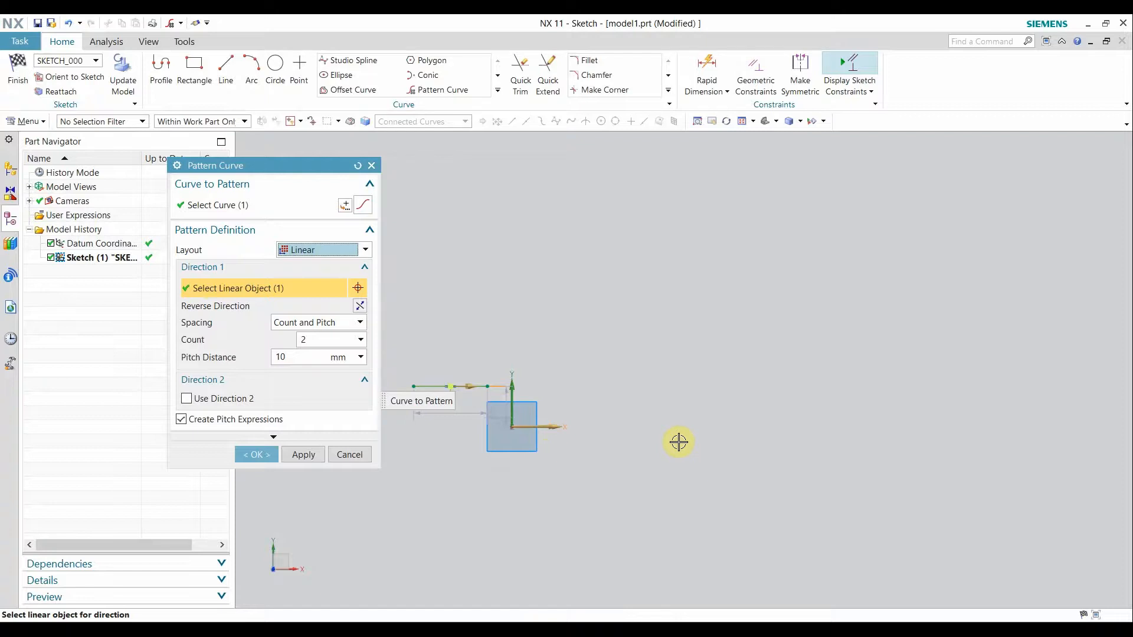
left_click(315, 340)
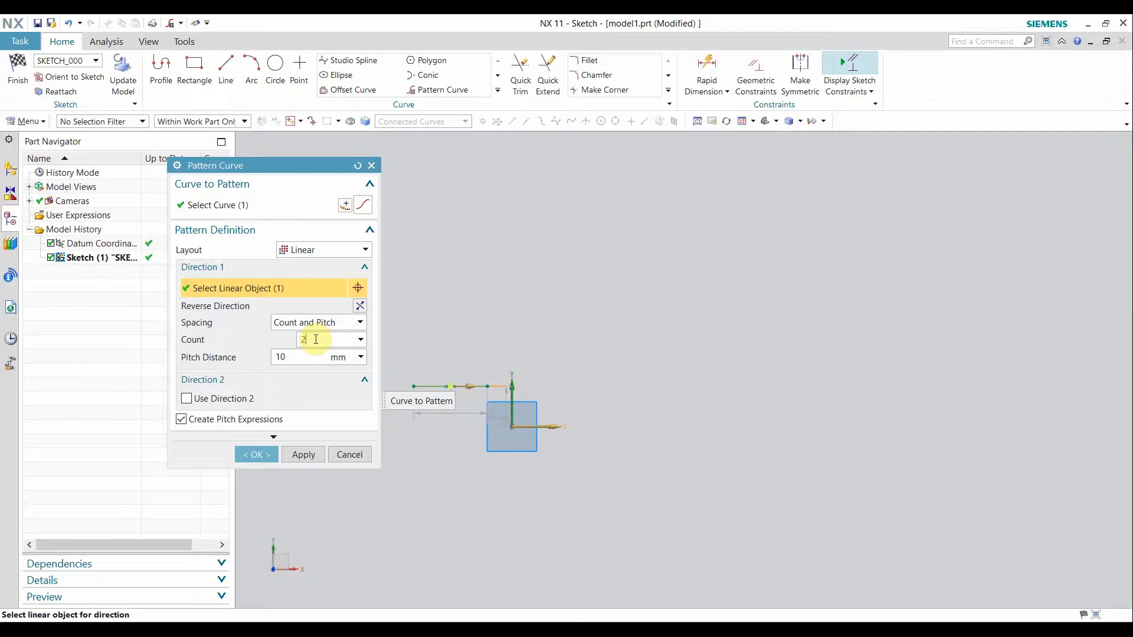
type("4")
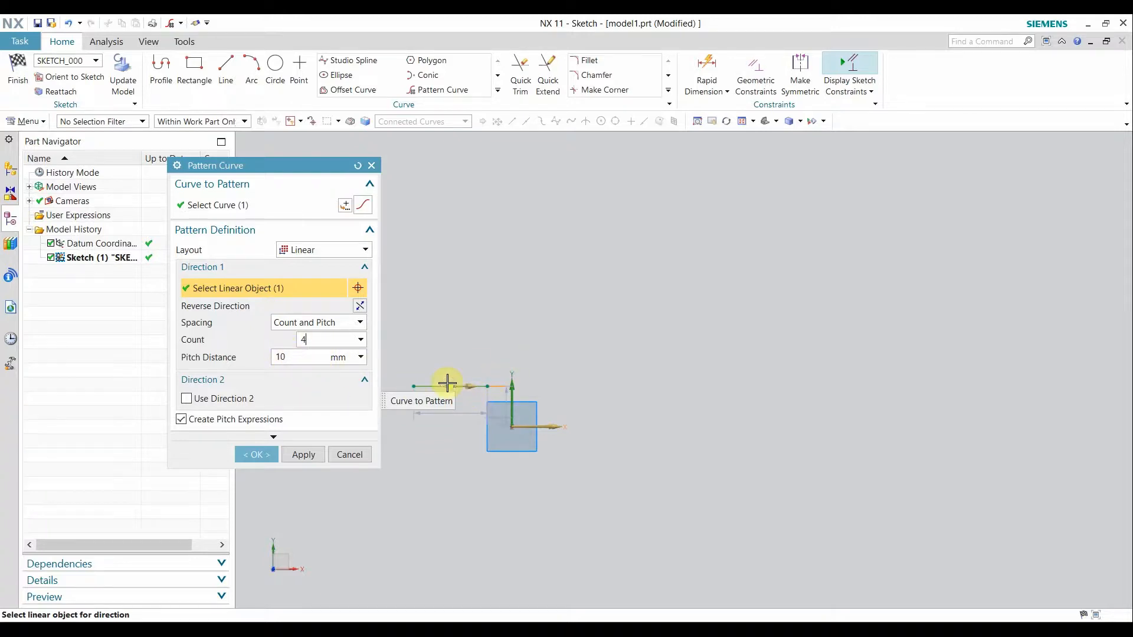
Drag the instance handle to test spacings, then set the pitch distance to 50 mm.
left_click_drag(468, 388, 629, 387)
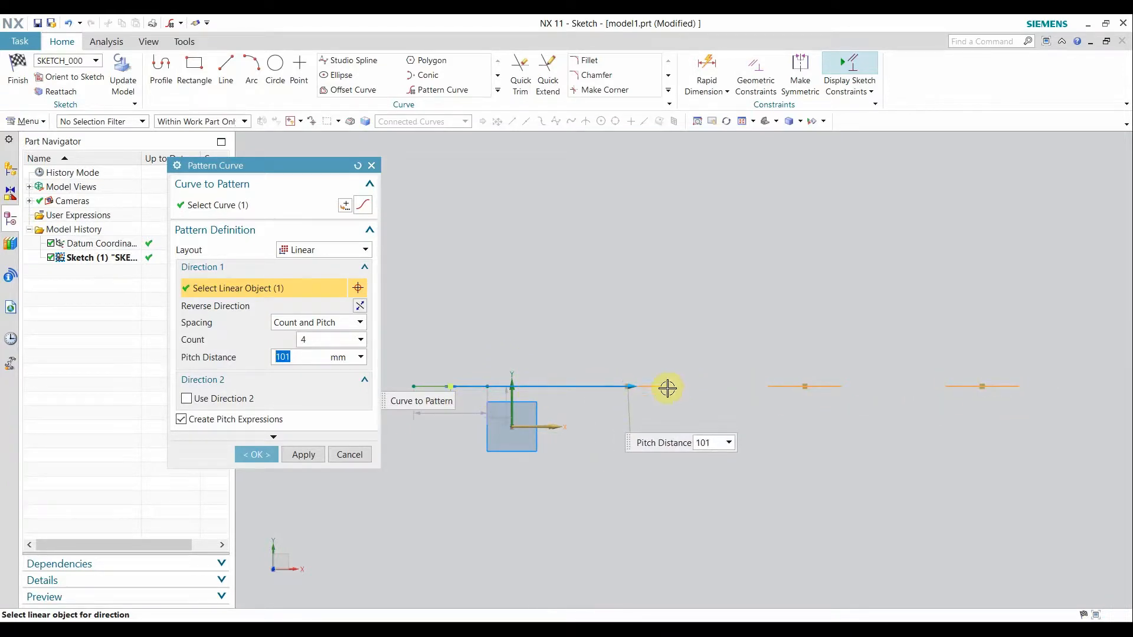
mouse_move(619, 387)
left_mouse_down()
mouse_move(551, 397)
mouse_move(623, 403)
mouse_move(630, 387)
left_mouse_up()
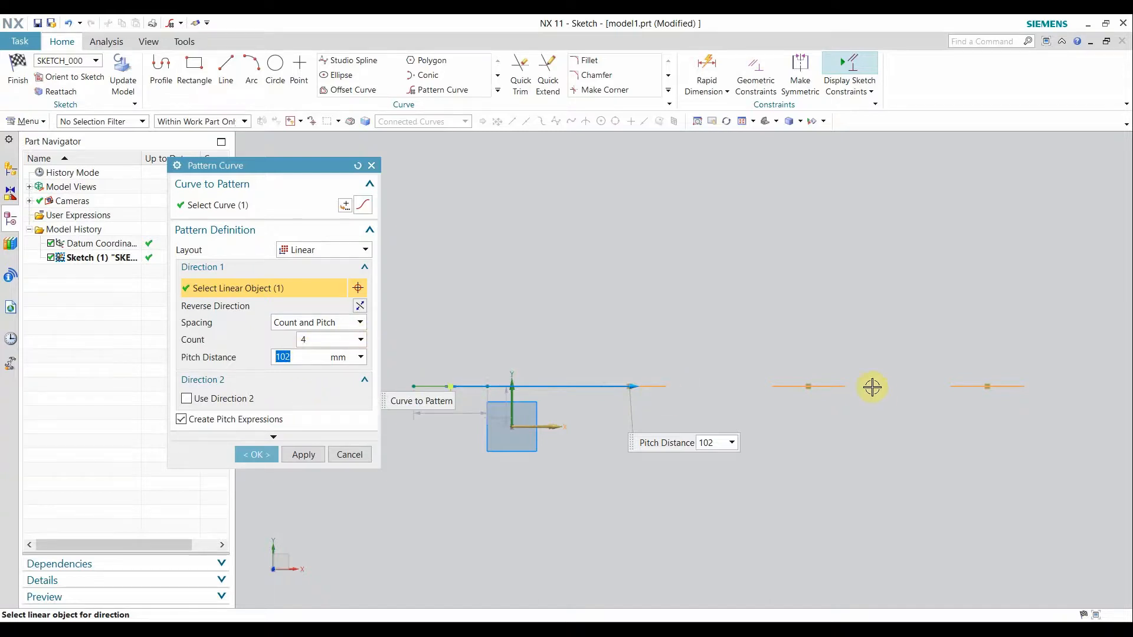
type("50")
key("Return")
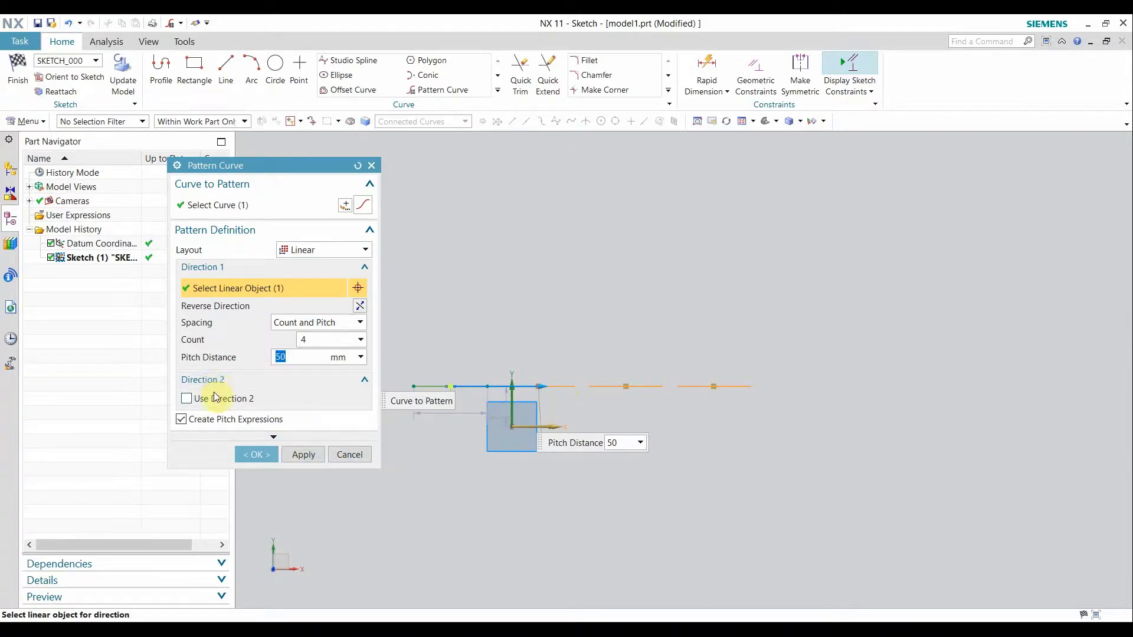
left_click(311, 325)
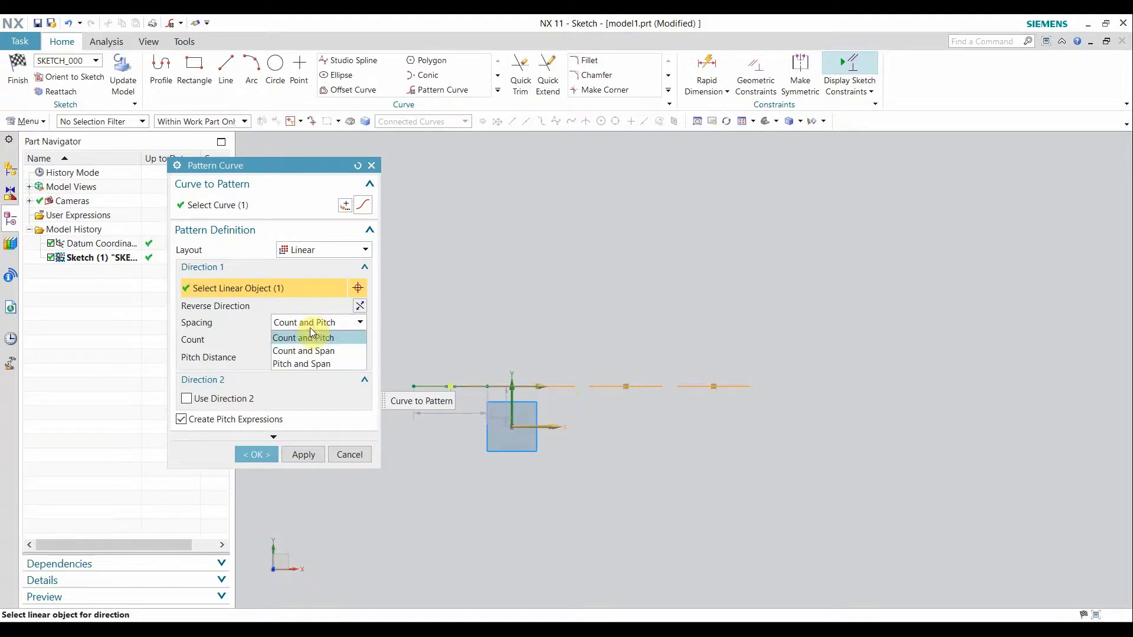
Apply a four-instance Count and Span pattern over 300 mm, then close the Pattern Curve dialog.
left_click(289, 350)
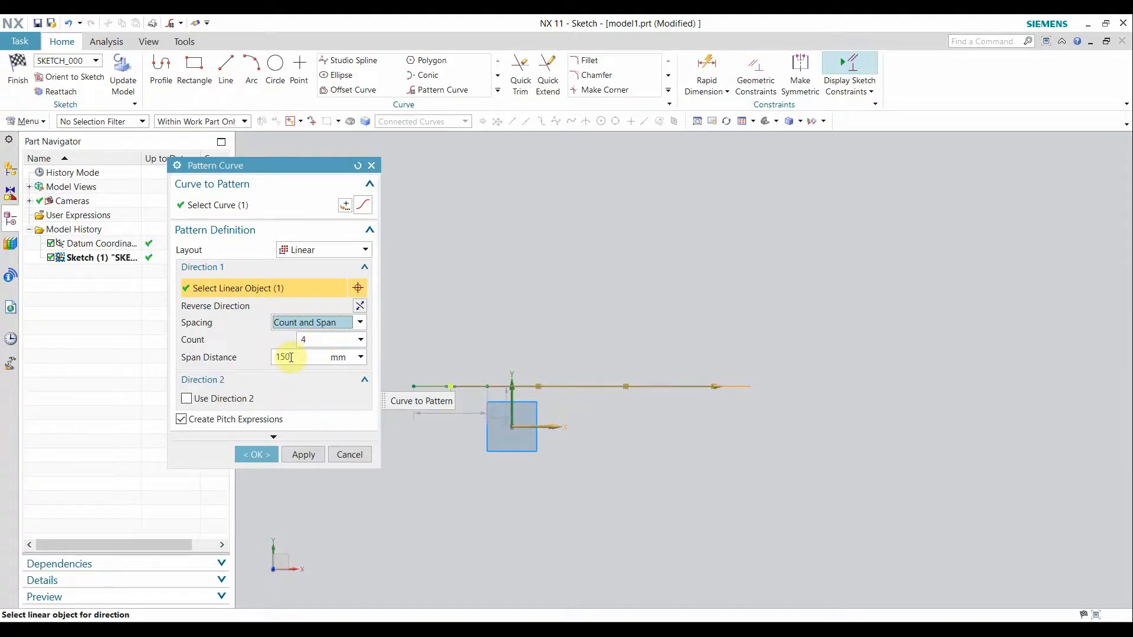
left_click(286, 358)
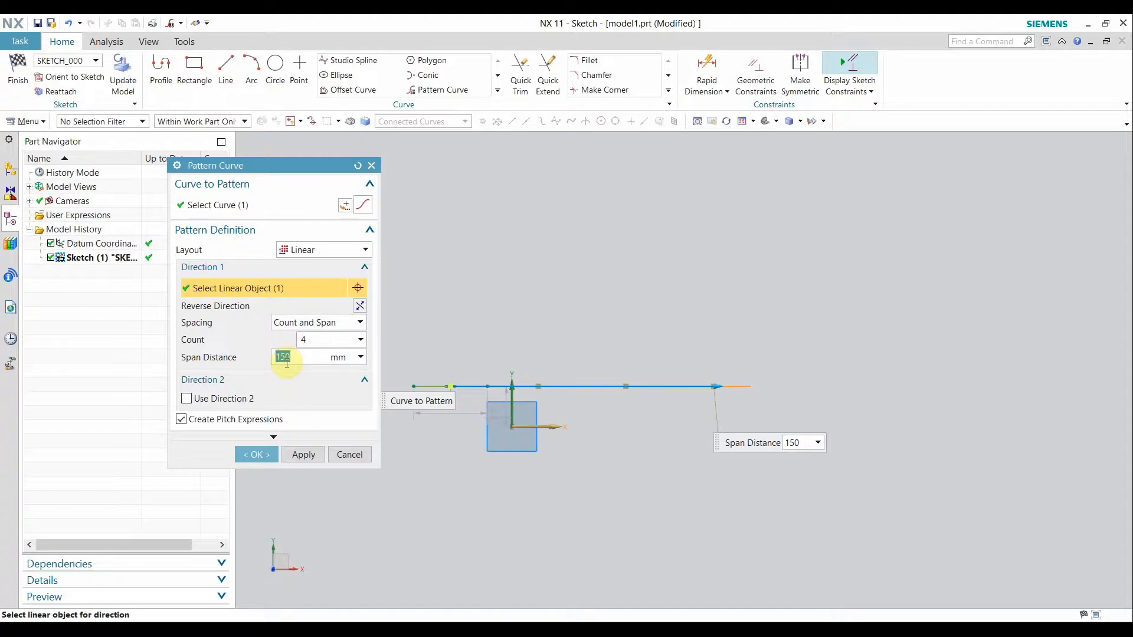
type("200")
left_click(287, 362)
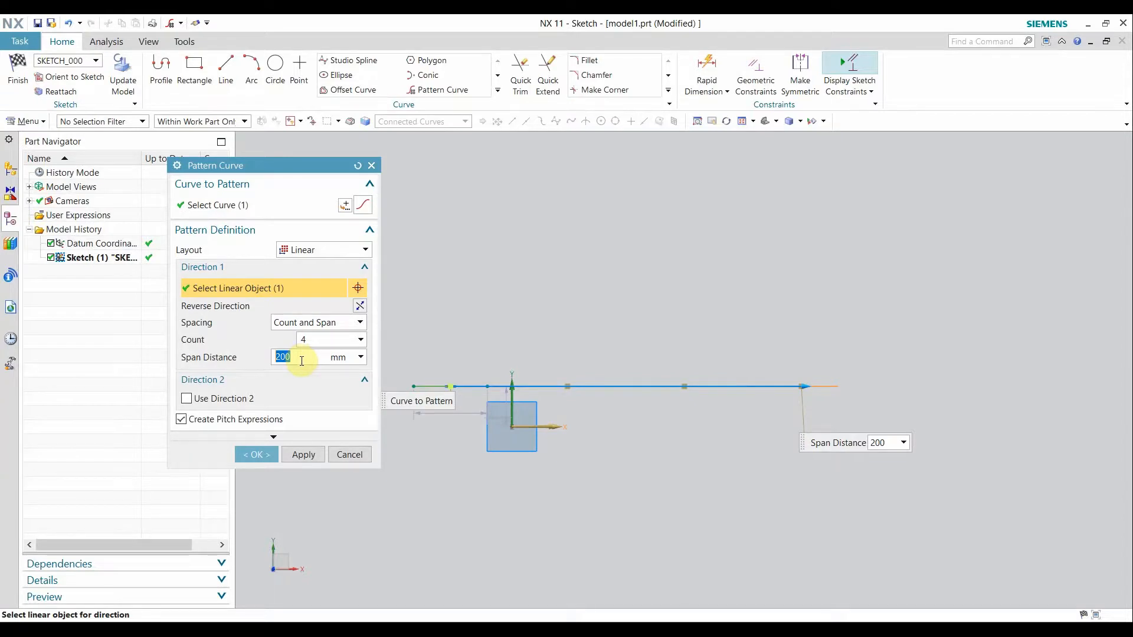
type("30")
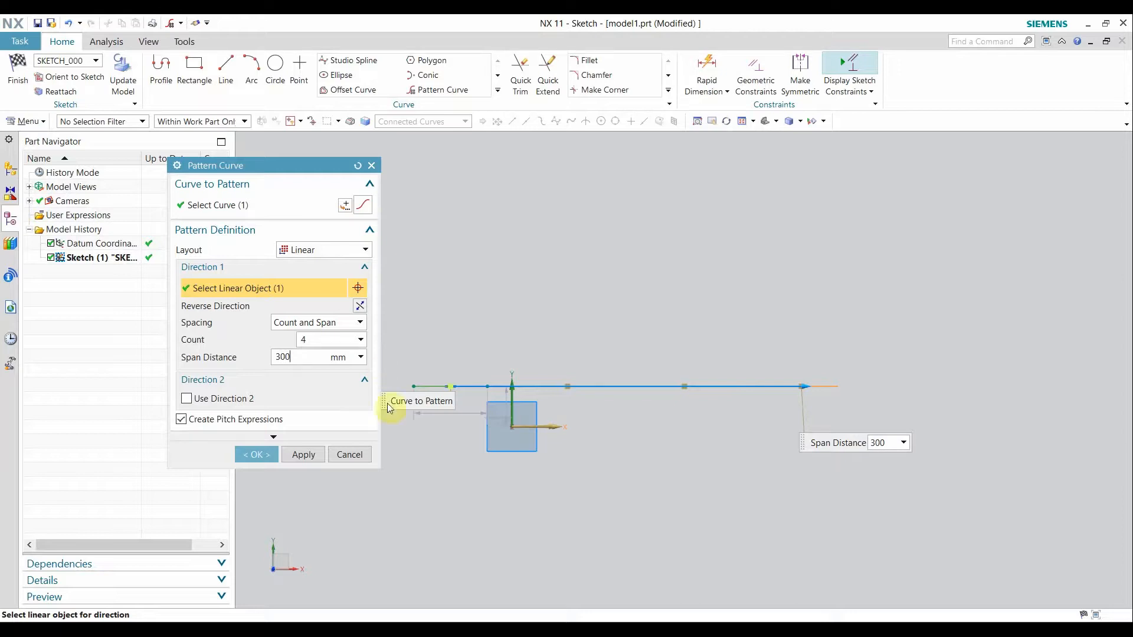
left_click(303, 456)
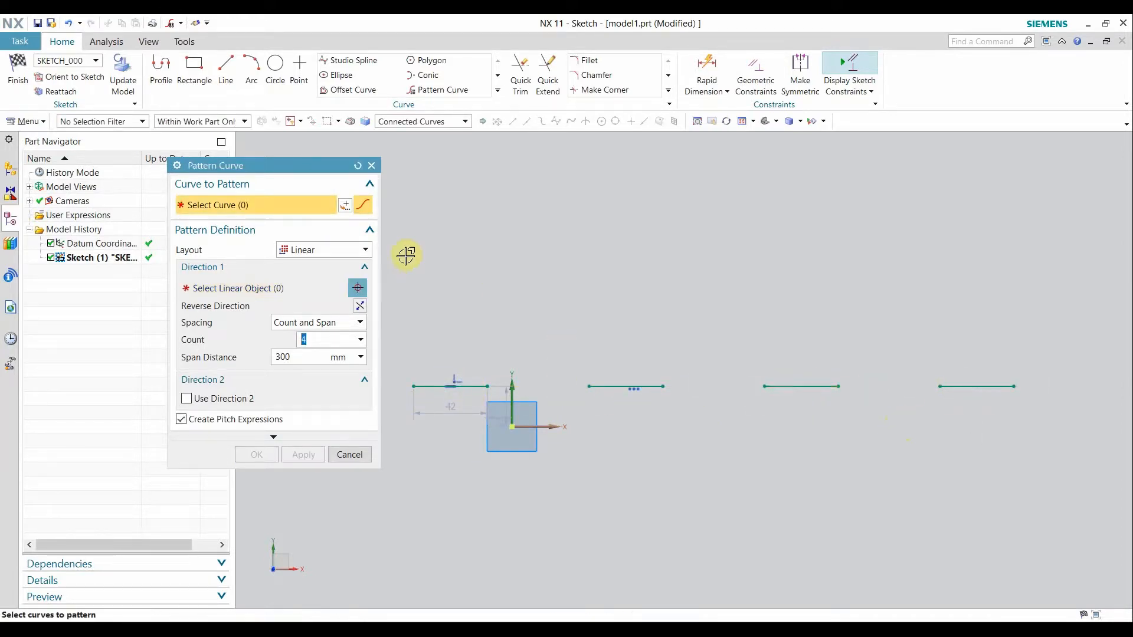
left_click(372, 166)
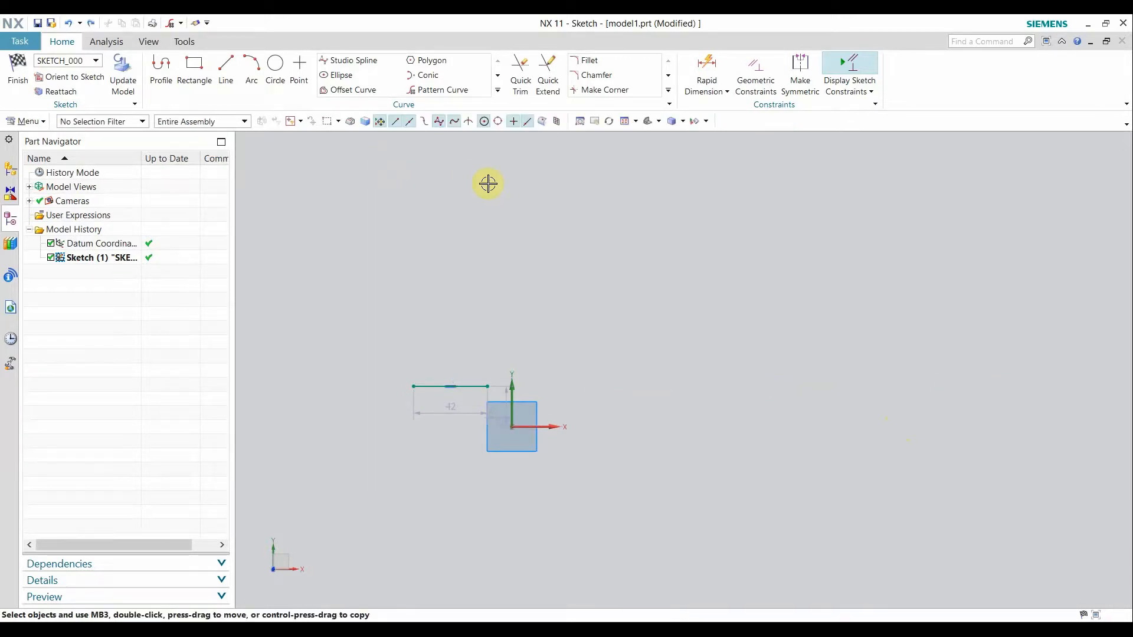
left_click(442, 90)
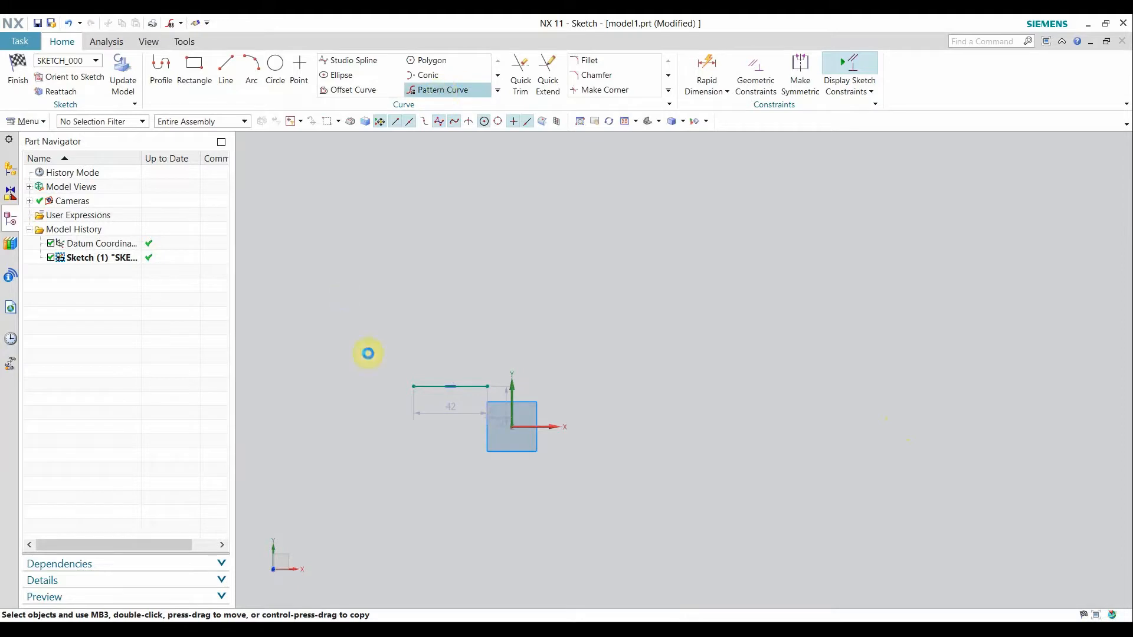
Pattern the 42 mm line along the horizontal axis using Pitch and Span: 100 mm pitch, 300 mm span.
left_click(428, 386)
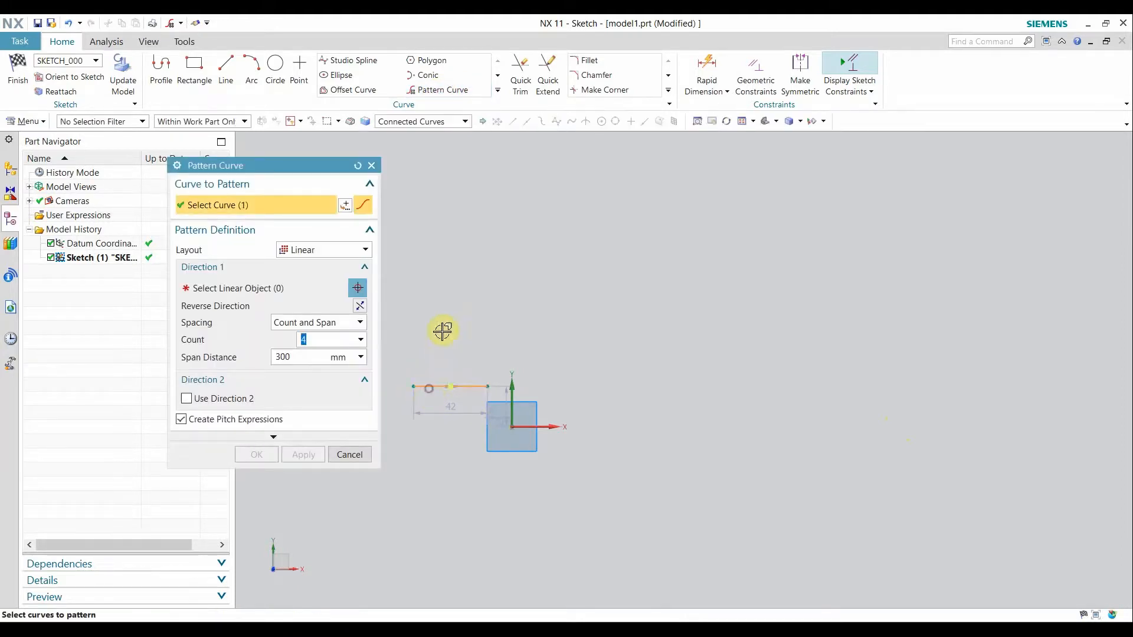
left_click(298, 323)
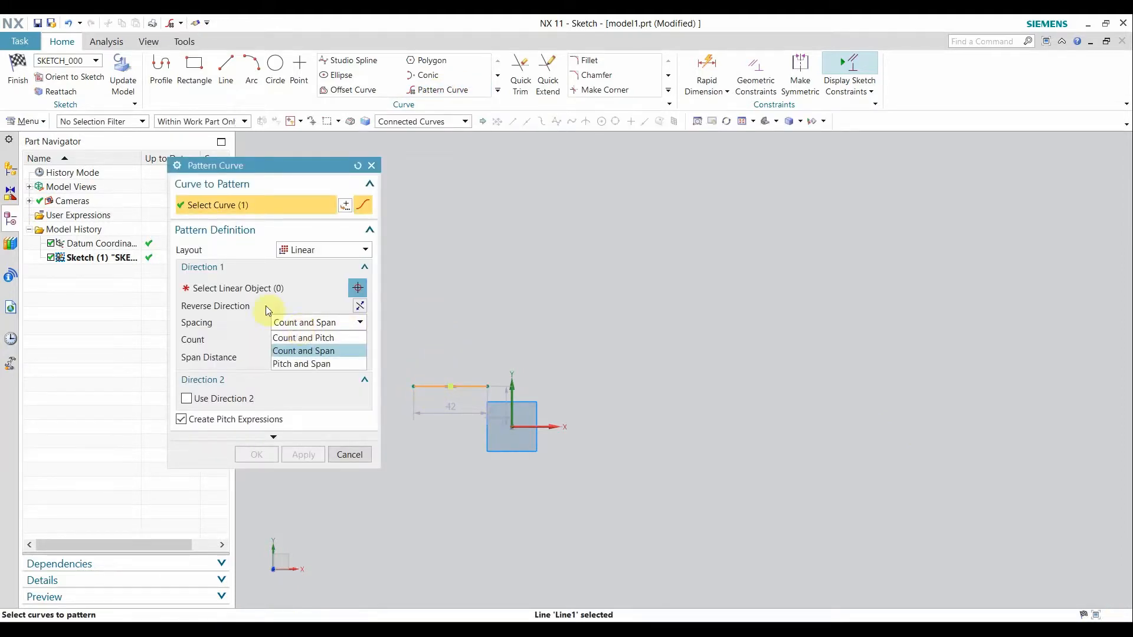
left_click(244, 288)
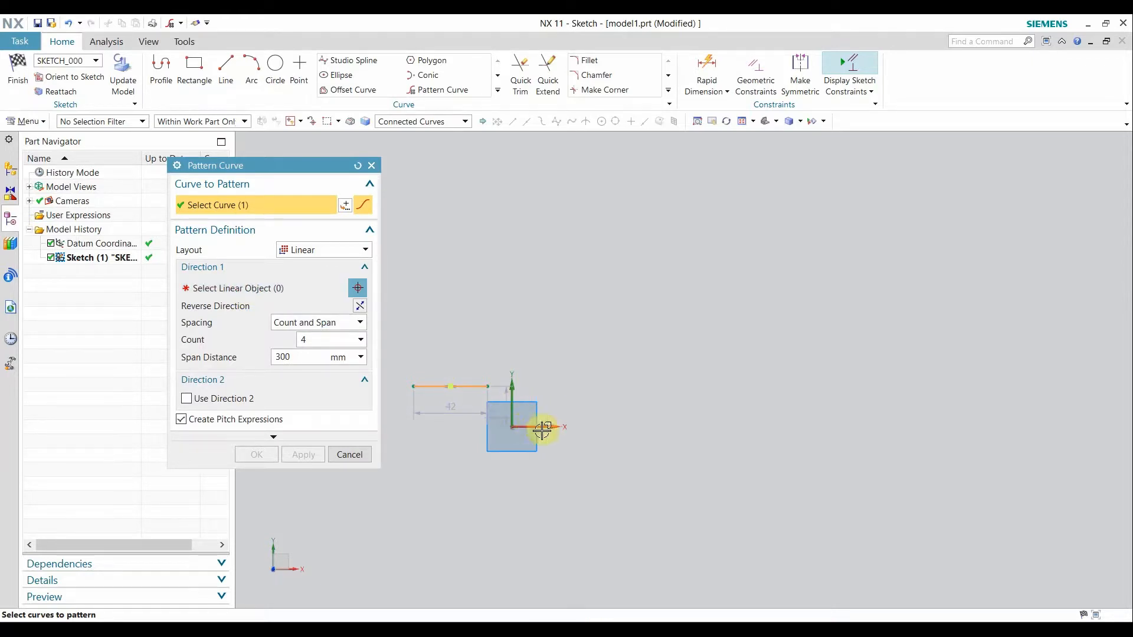
left_click(265, 293)
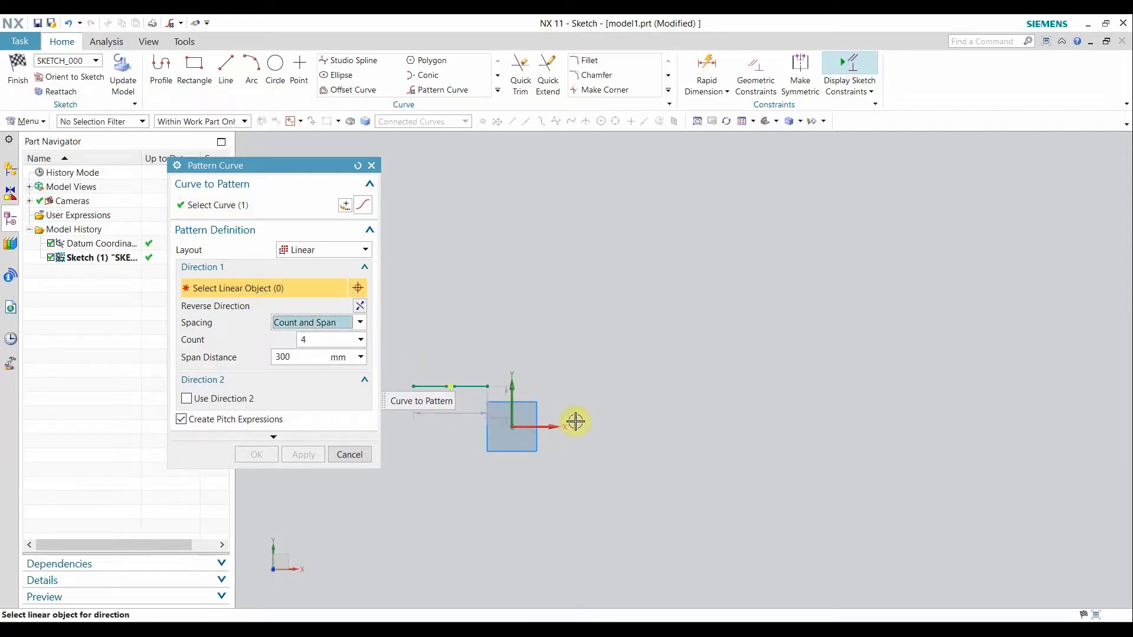
left_click(543, 425)
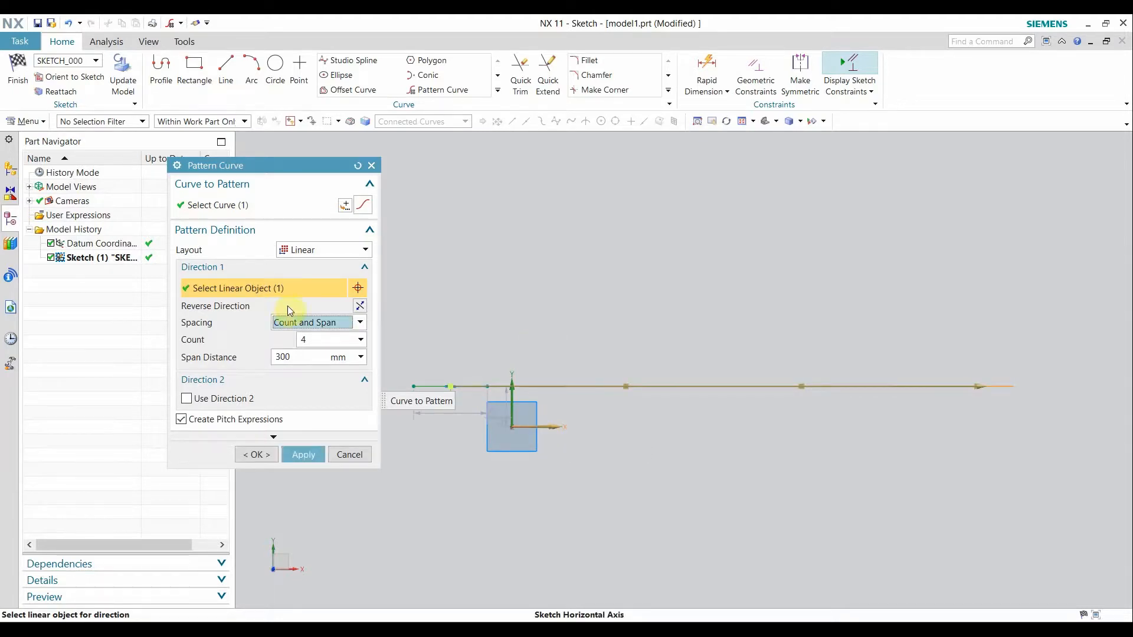
left_click(298, 322)
left_click(303, 361)
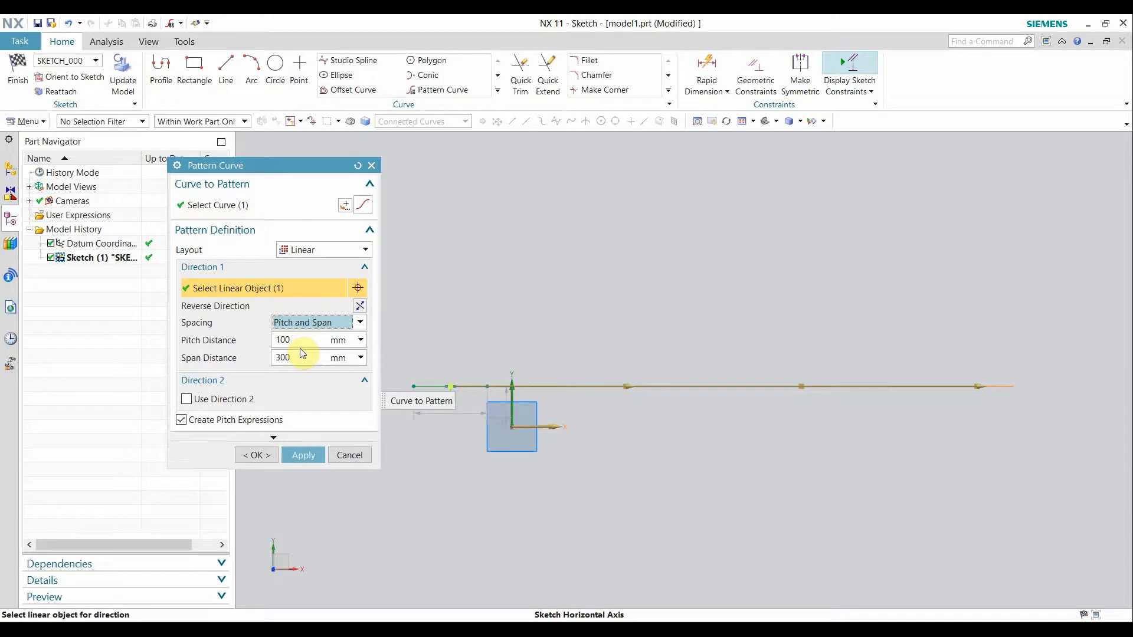
left_click(304, 345)
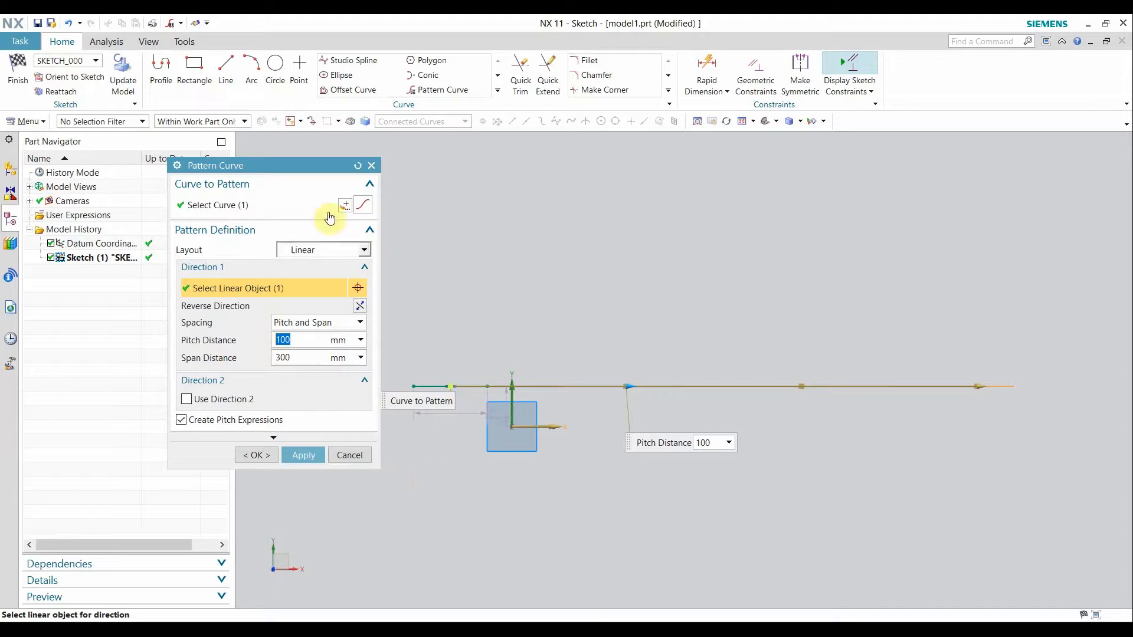
Apply the line pattern with an 80 mm pitch distance, then undo it with Ctrl+Z.
left_click_drag(309, 175, 234, 233)
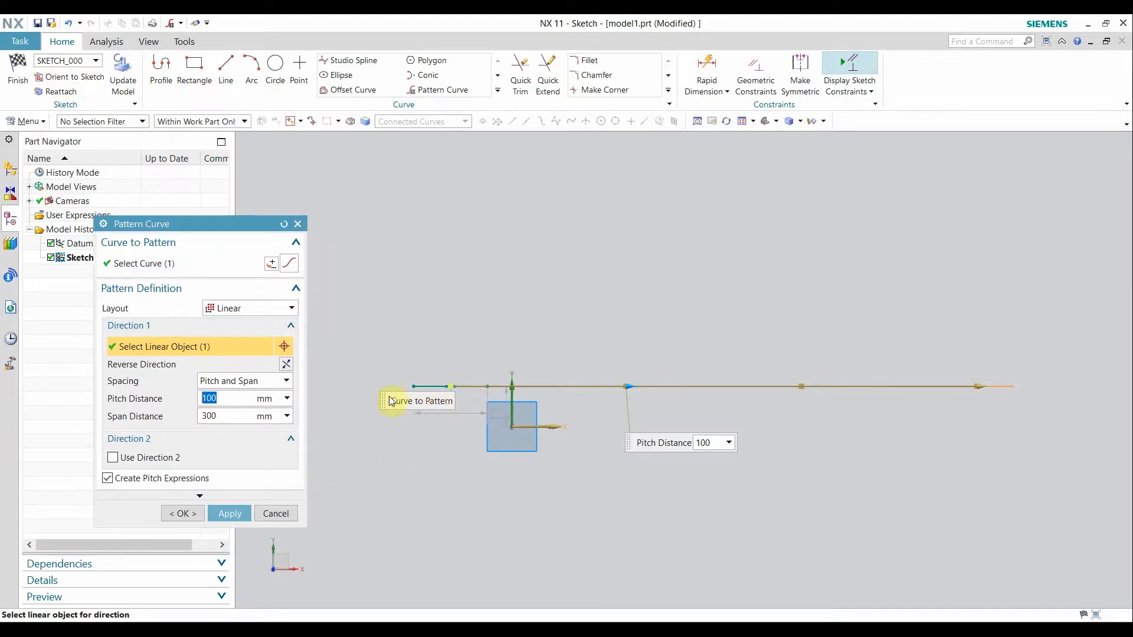
left_click_drag(374, 427, 420, 313)
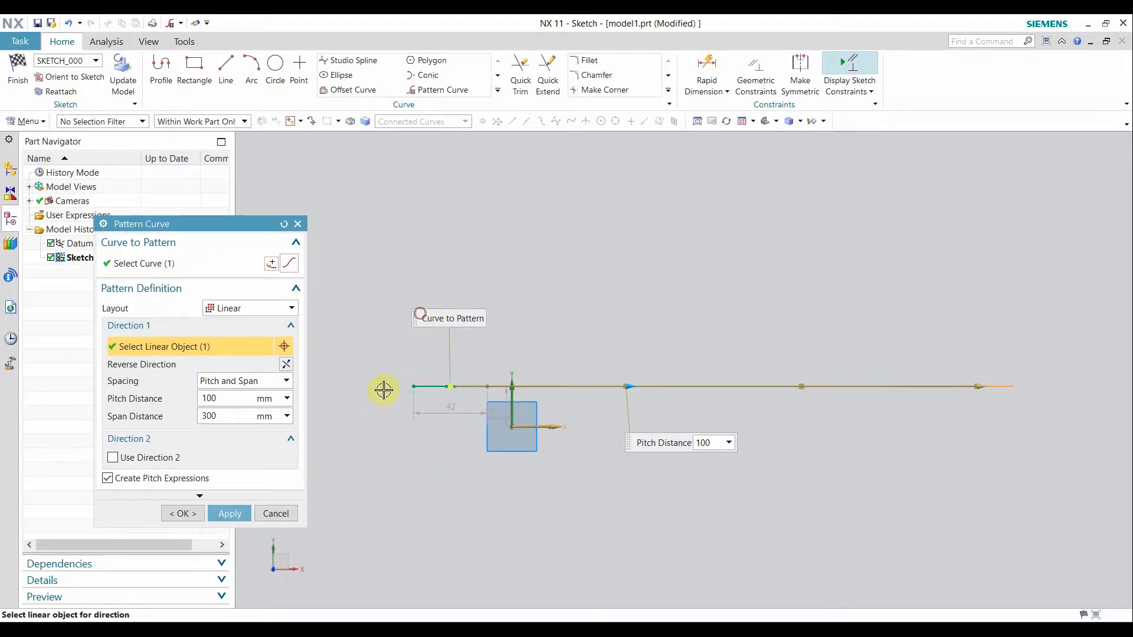
left_click(224, 401)
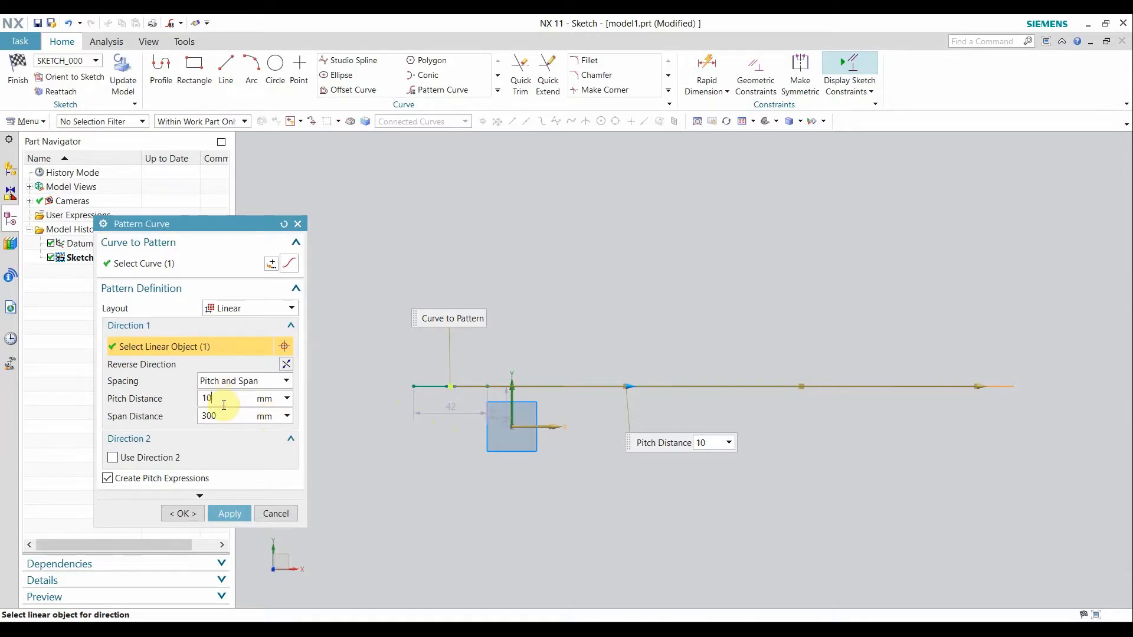
key("BackSpace")
key("BackSpace")
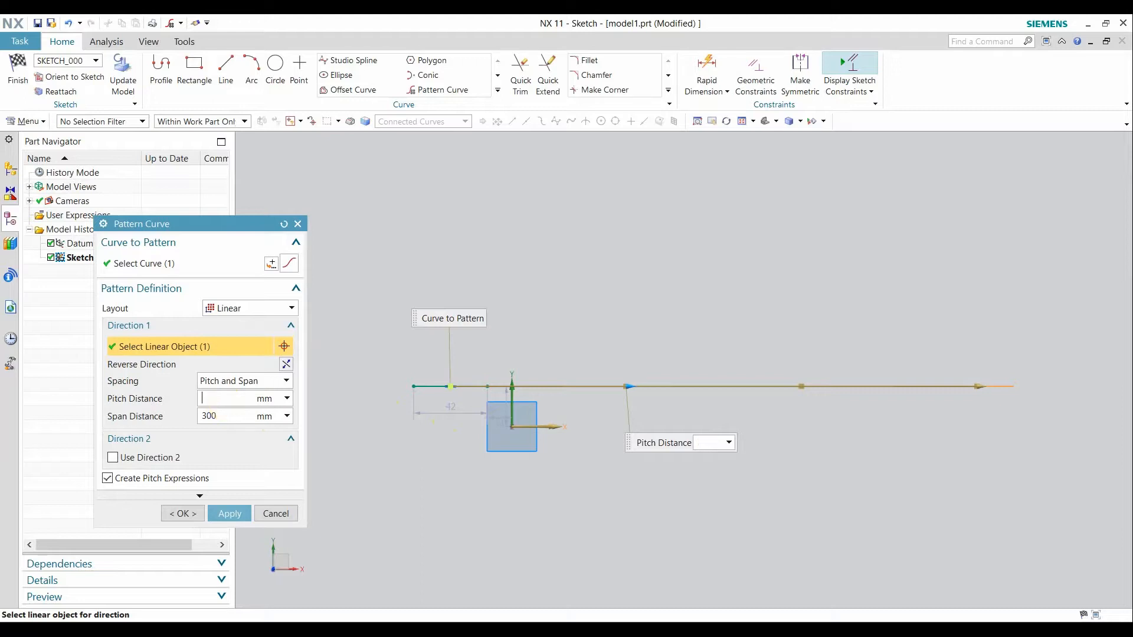
type("80")
left_click(195, 517)
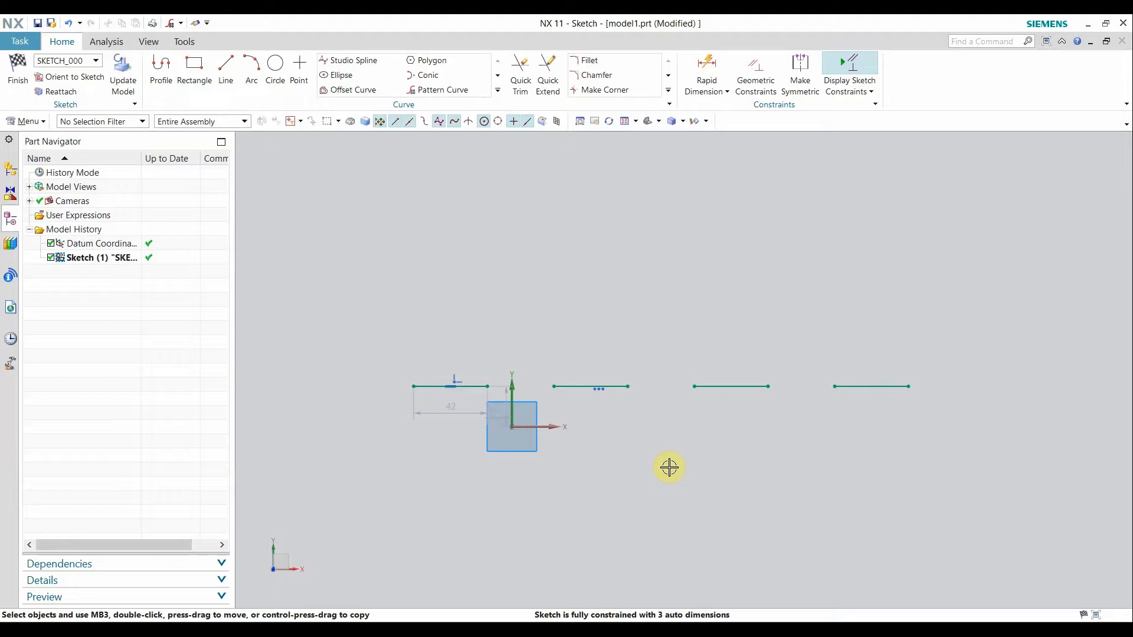
key("ctrl+z")
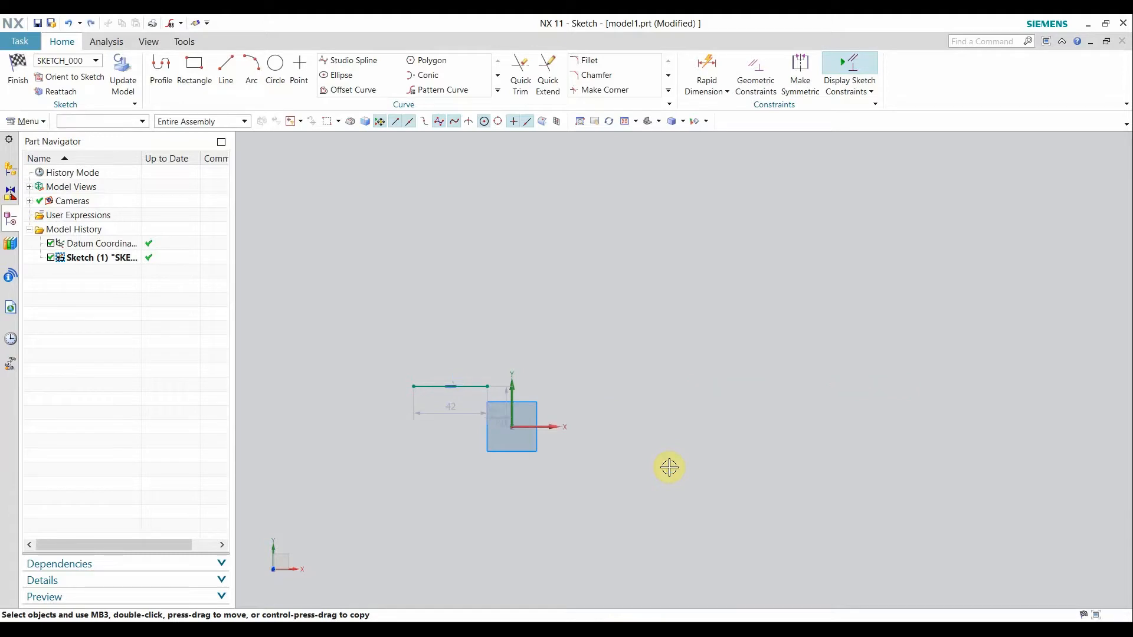
Start Pattern Curve on the 42 mm horizontal line and choose the Circular layout.
left_click(444, 92)
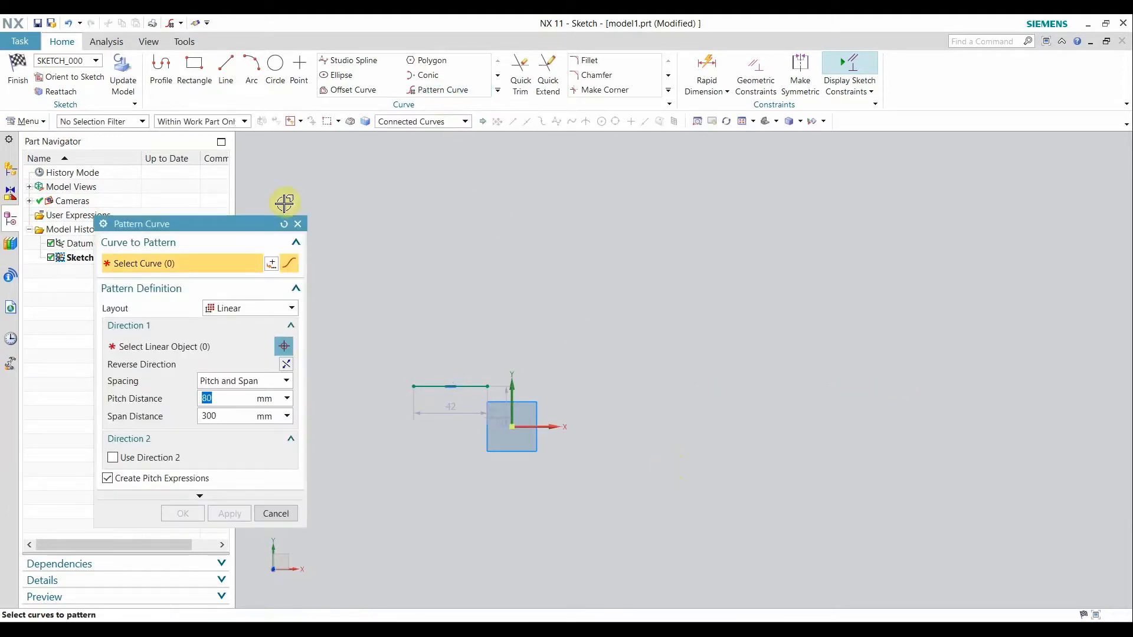
left_click_drag(200, 222, 236, 170)
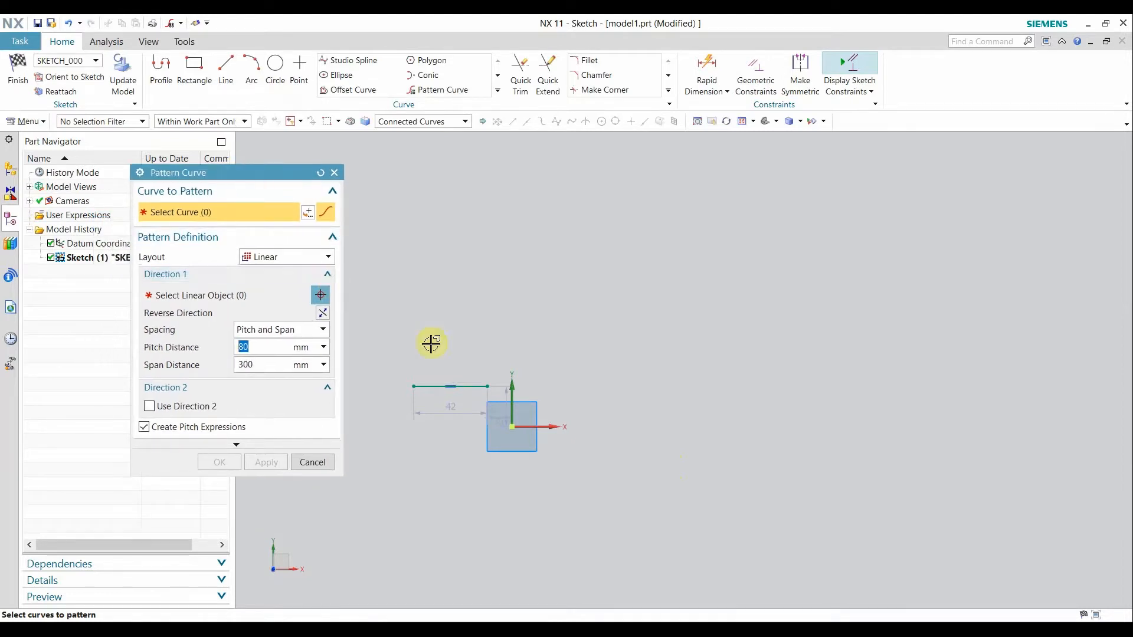
left_click(423, 386)
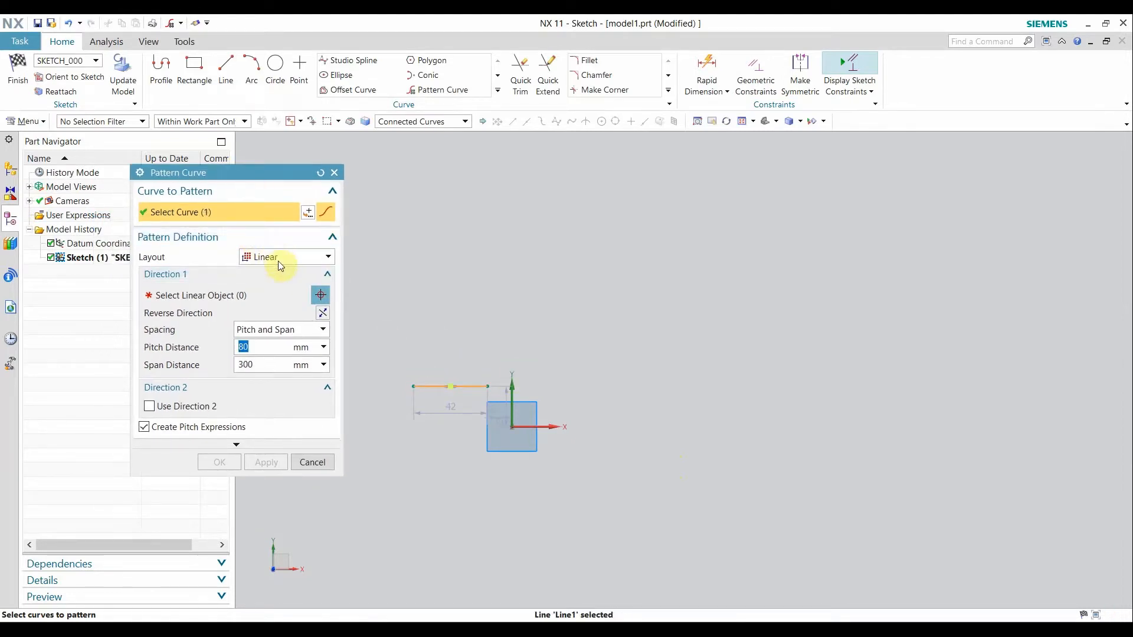
left_click(273, 265)
left_click(262, 289)
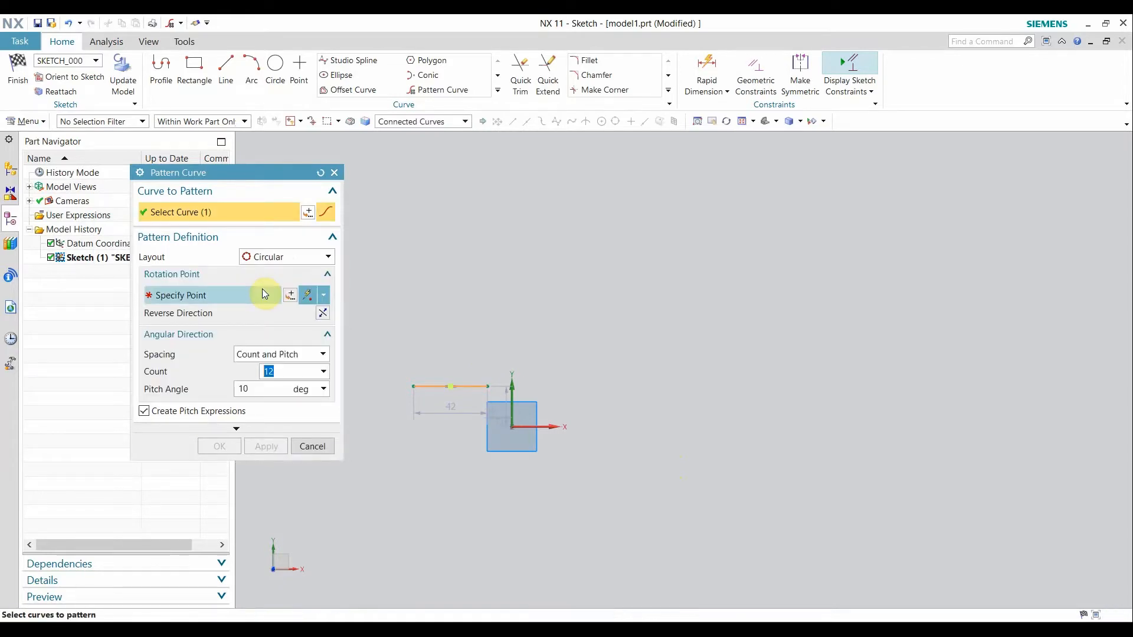
Use the sketch origin as the rotation point and enter a 360° pitch angle.
left_click(261, 295)
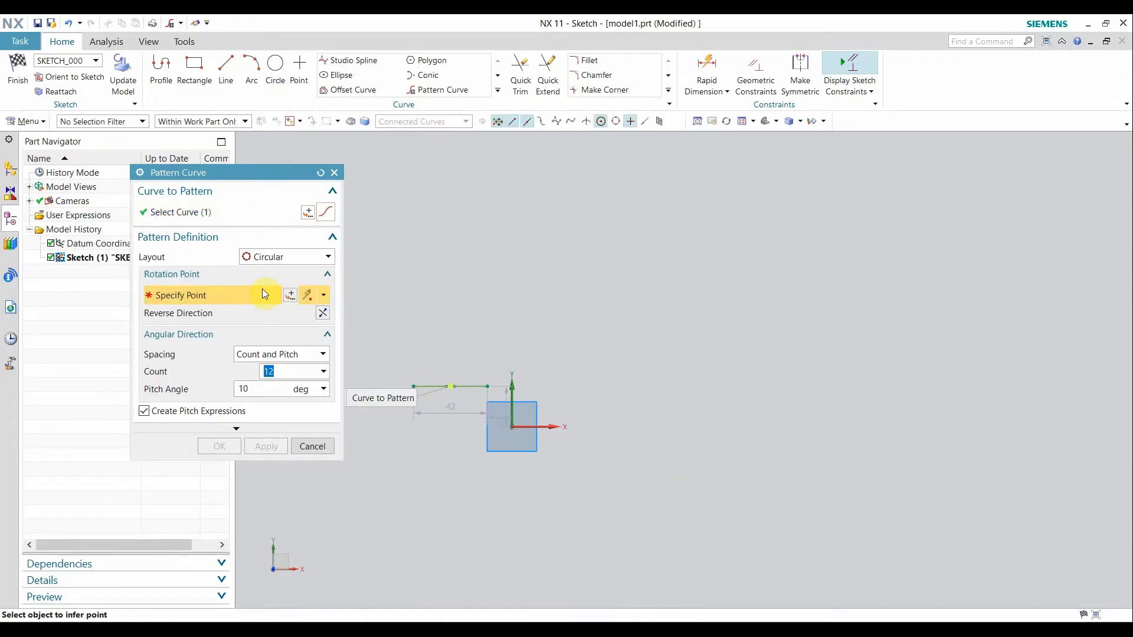
left_click(514, 425)
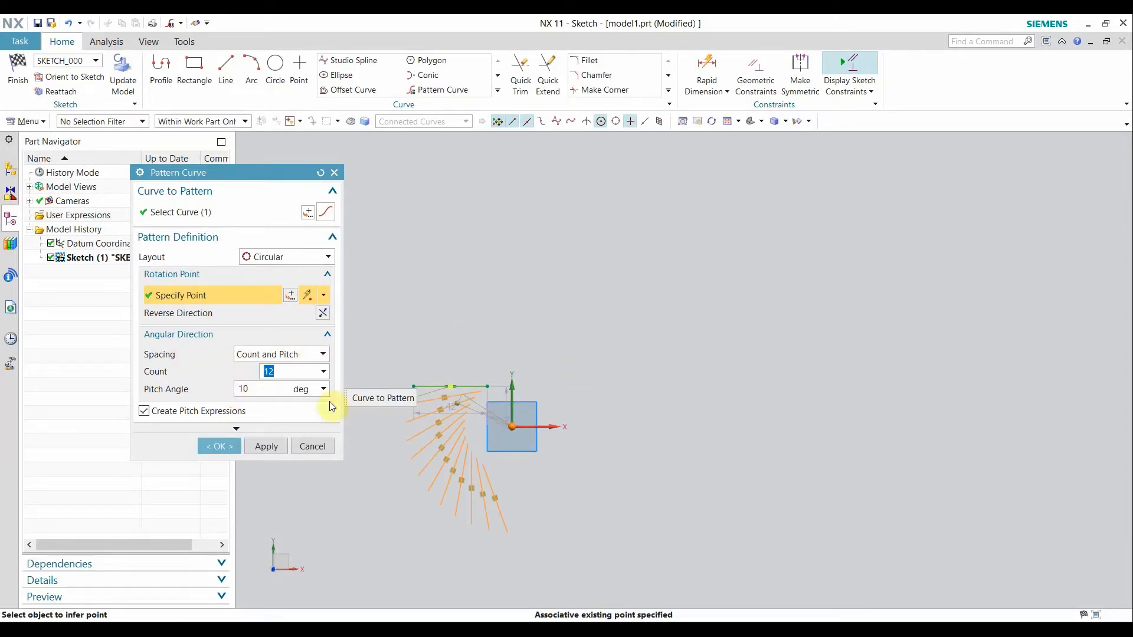
left_click(259, 384)
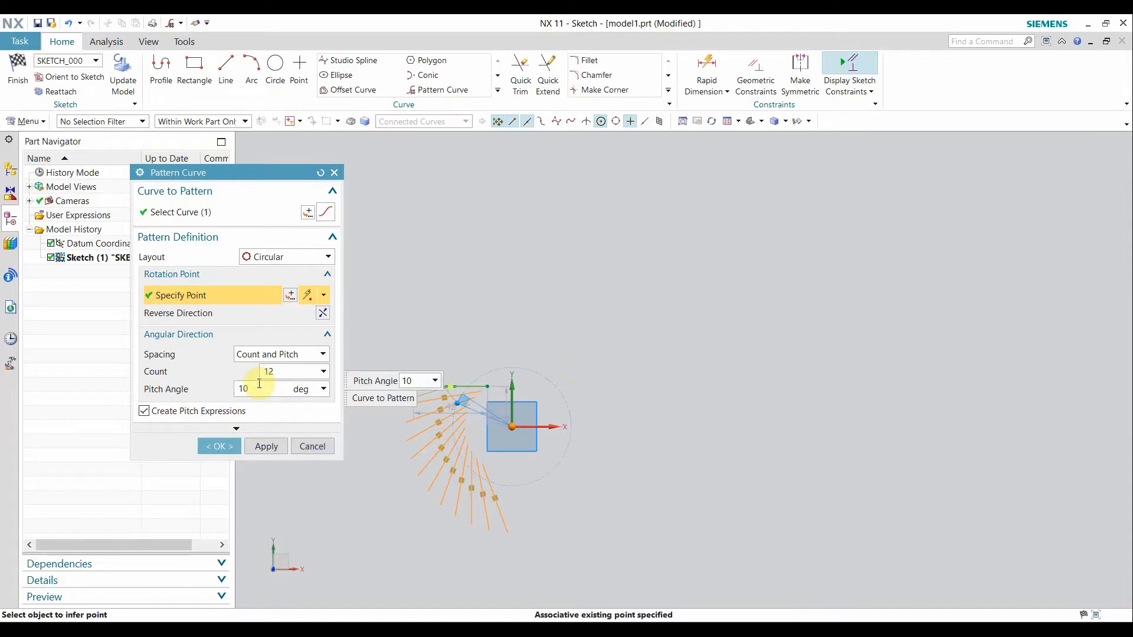
key("BackSpace")
key("BackSpace")
type("360")
key("Return")
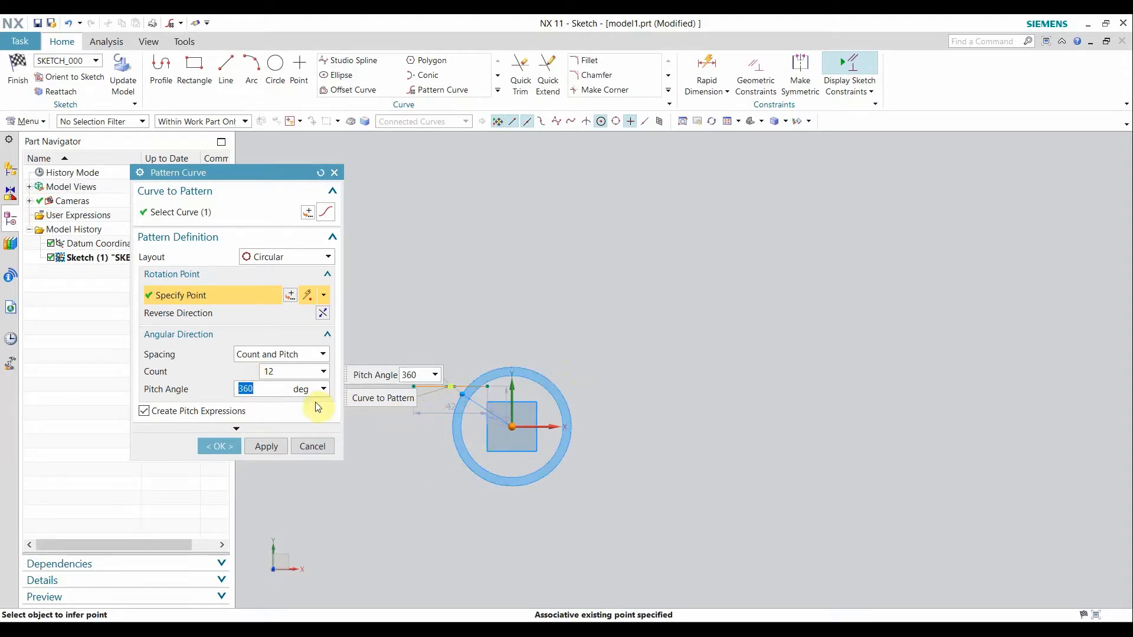
left_click(285, 372)
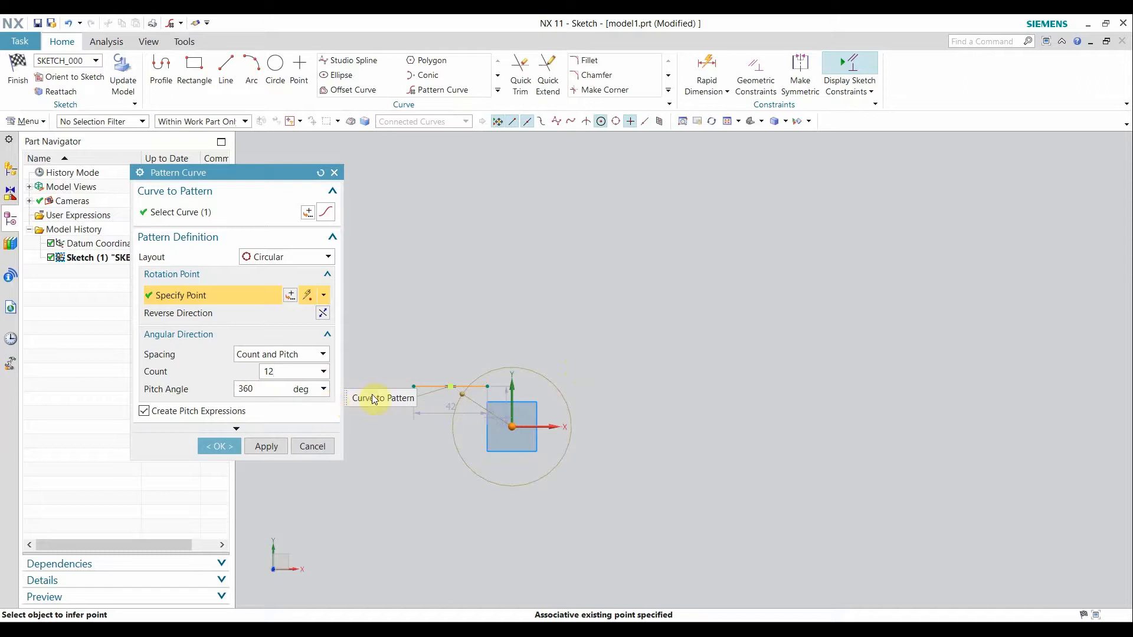
Re-pick the rotation point and change the pitch angle to 45°.
left_click(455, 387)
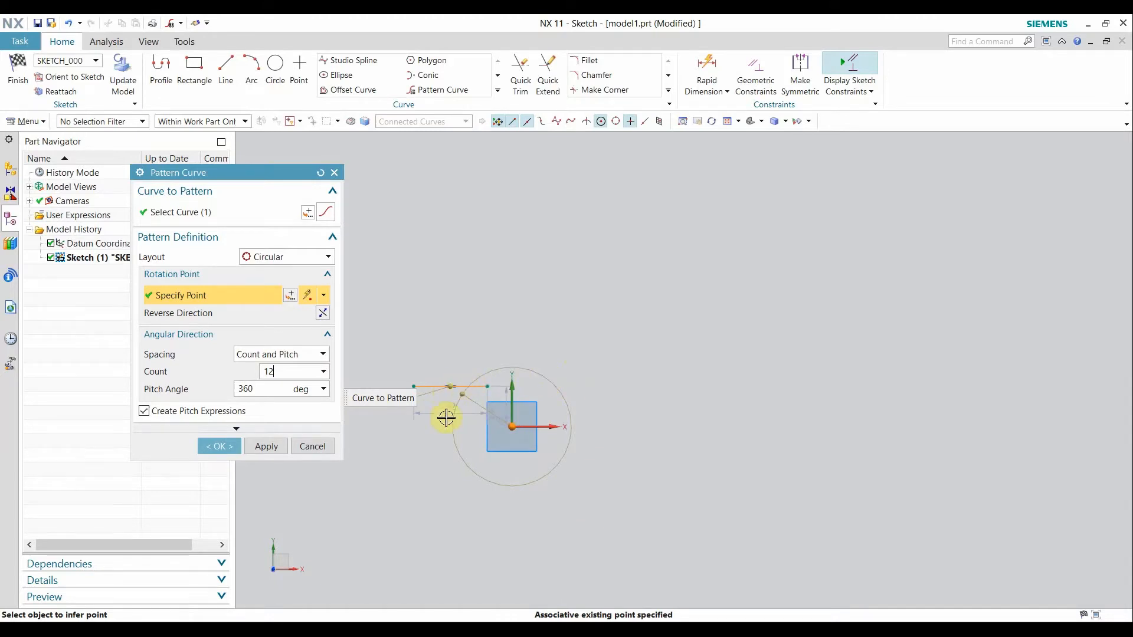
left_click(272, 389)
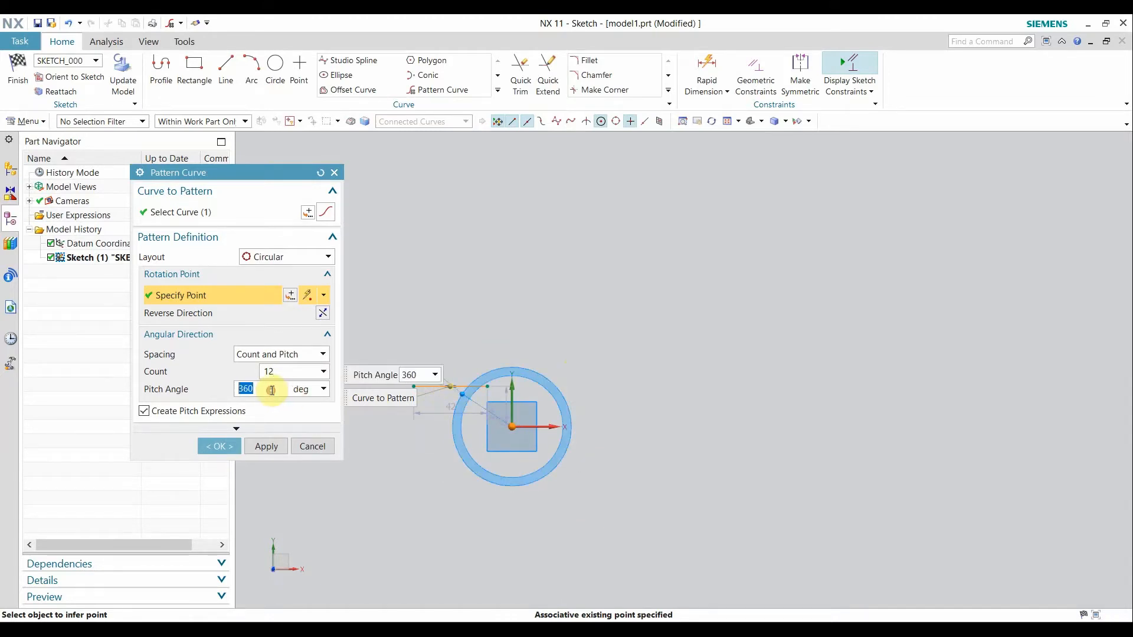
type("45")
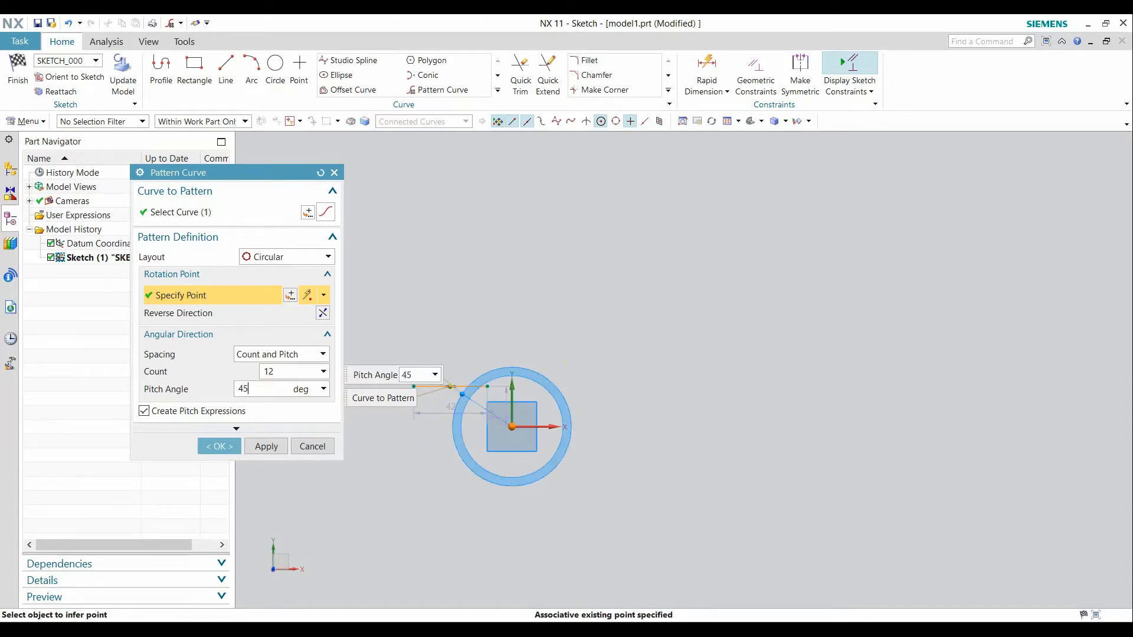
left_click(272, 390)
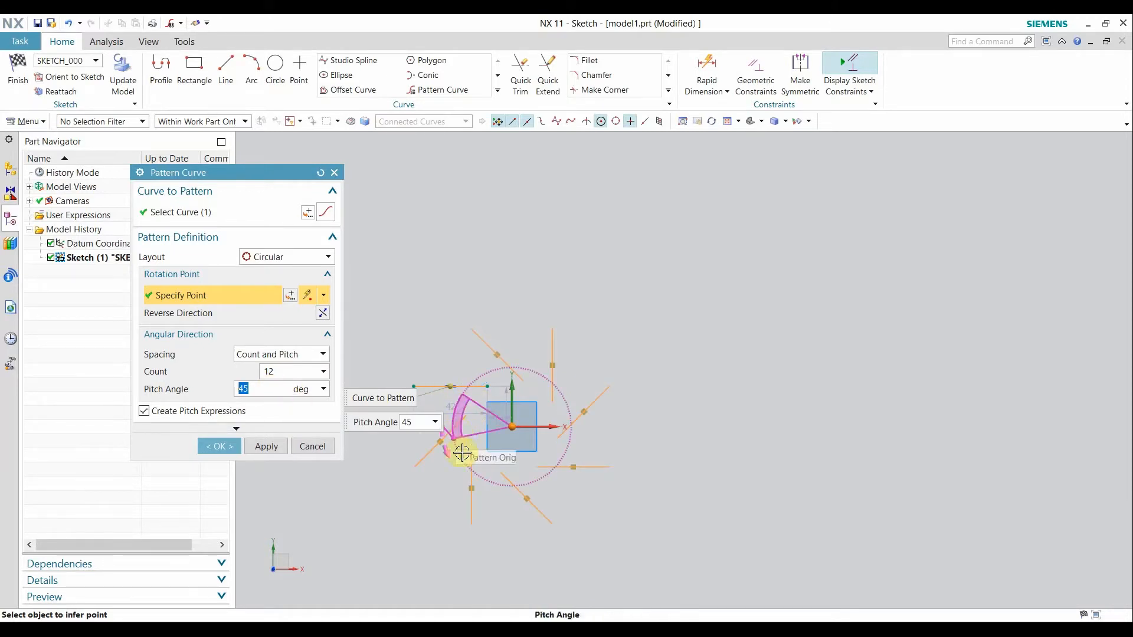
left_click(534, 506)
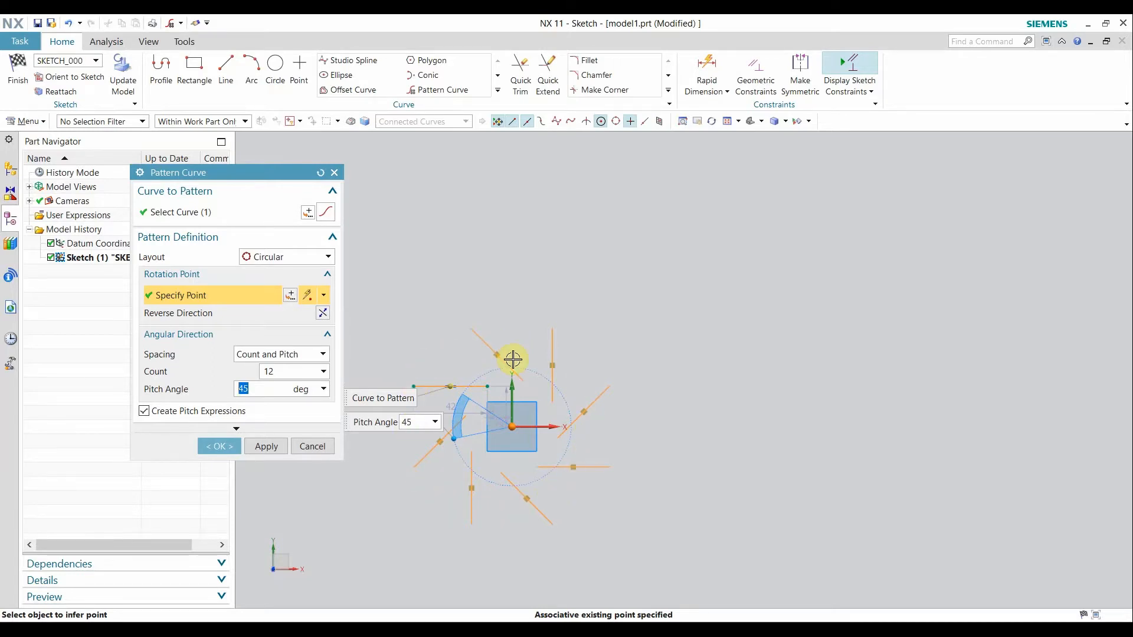
Set Count and Span spacing with a 360° span, then switch to Pitch and Span.
left_click(284, 357)
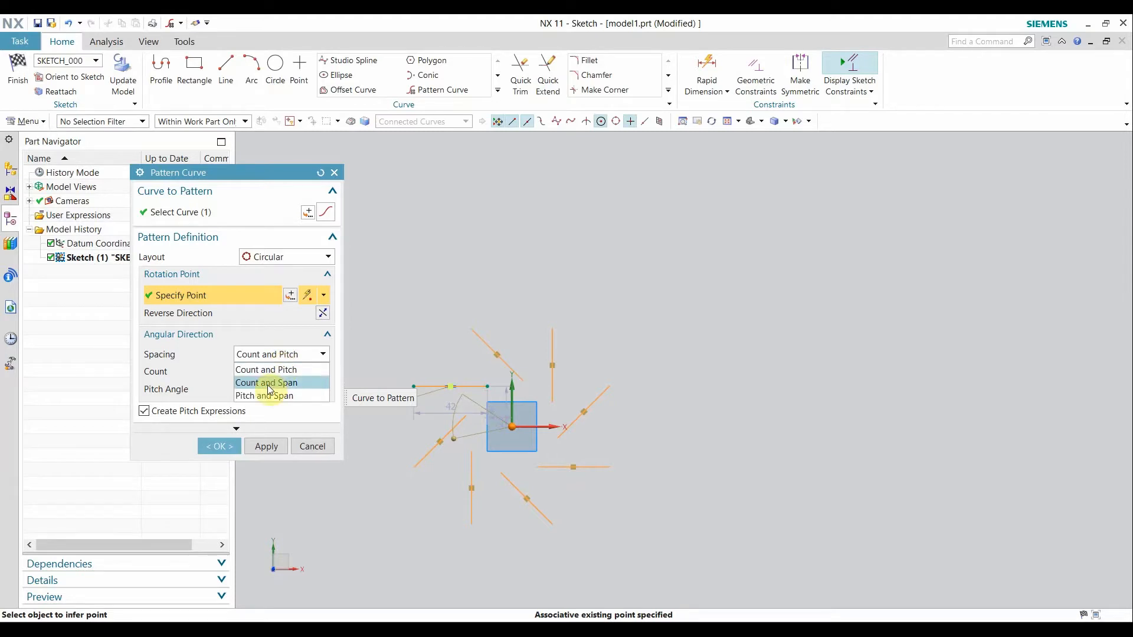
left_click(267, 384)
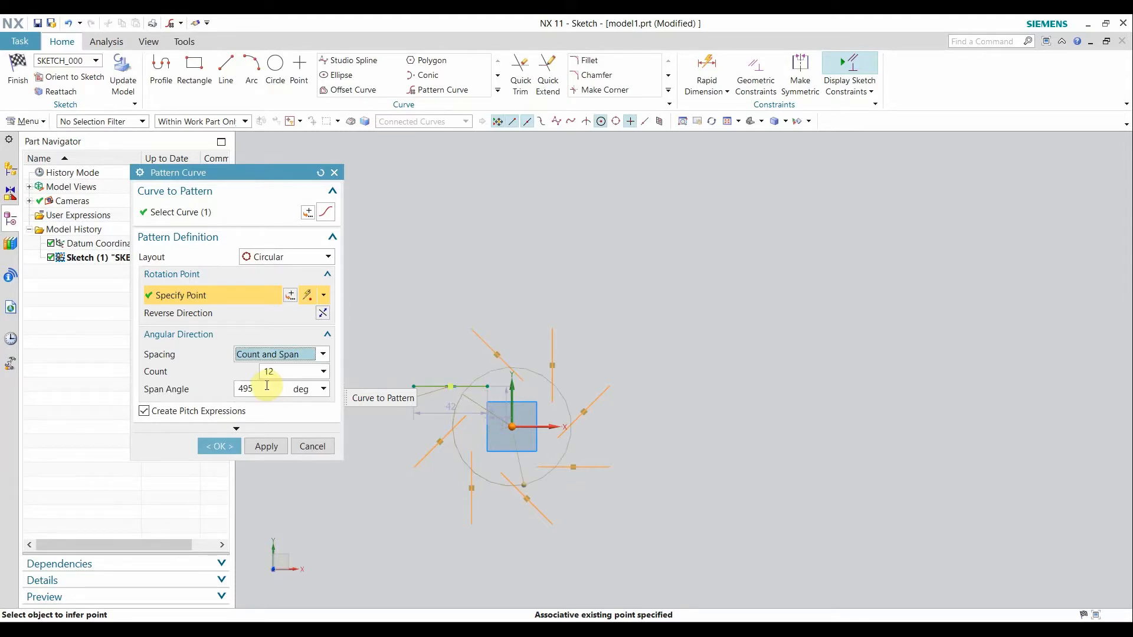
left_click(266, 386)
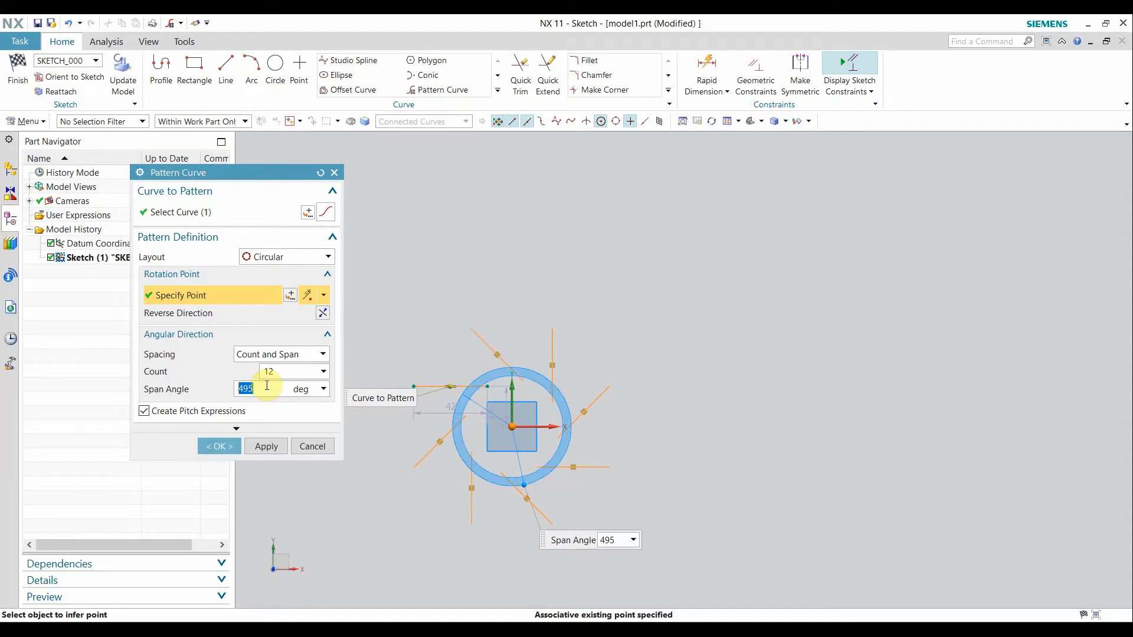
type("360")
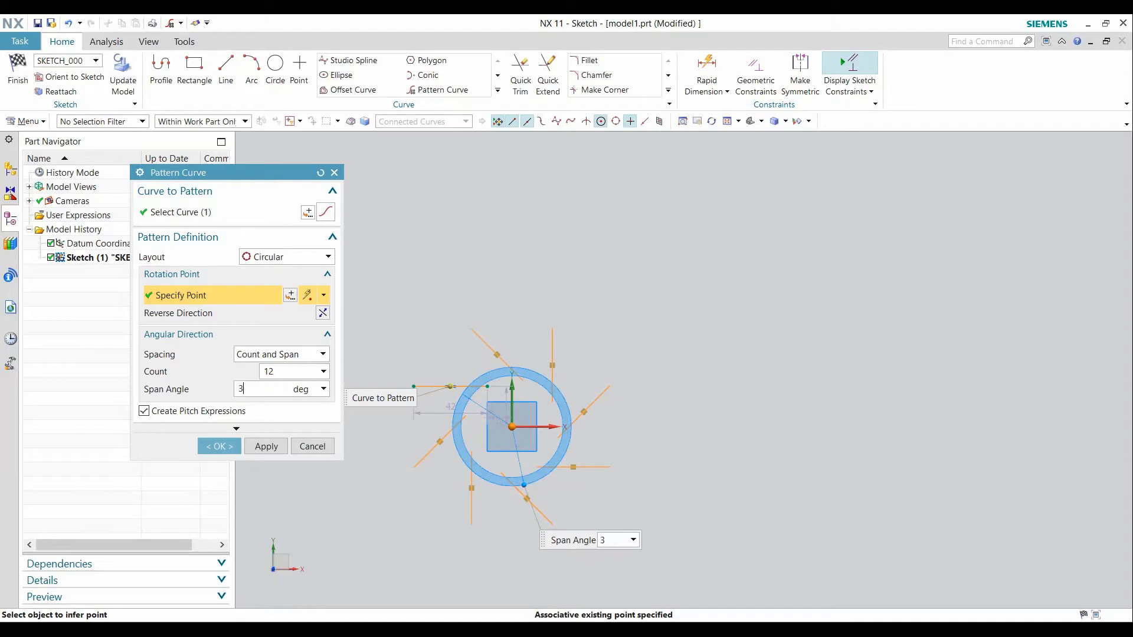
double_click(266, 387)
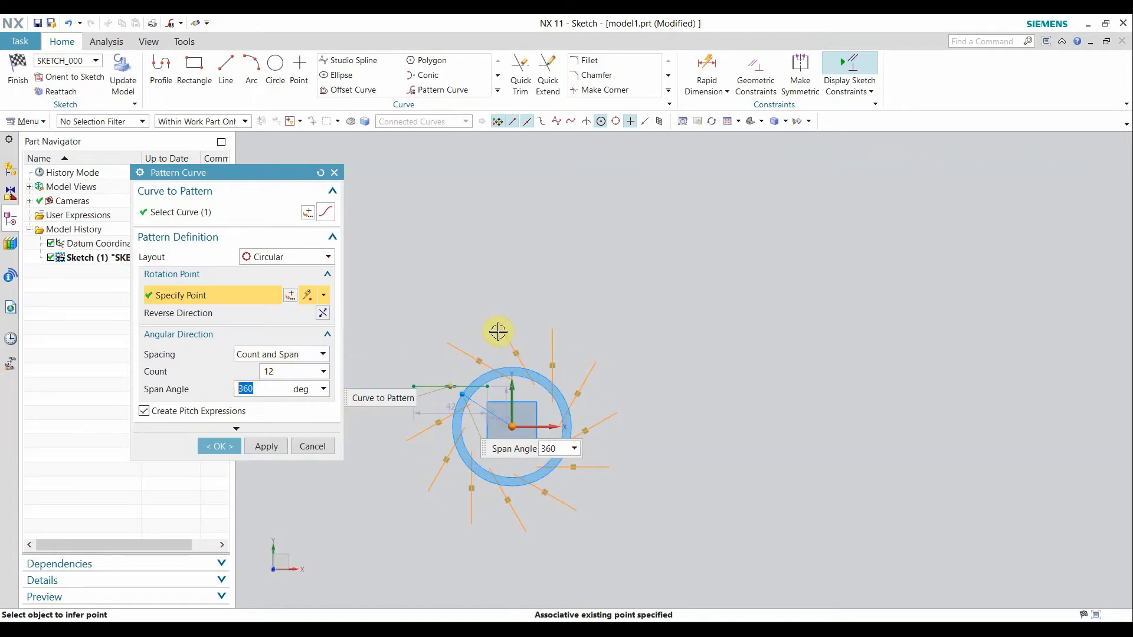
left_click(293, 361)
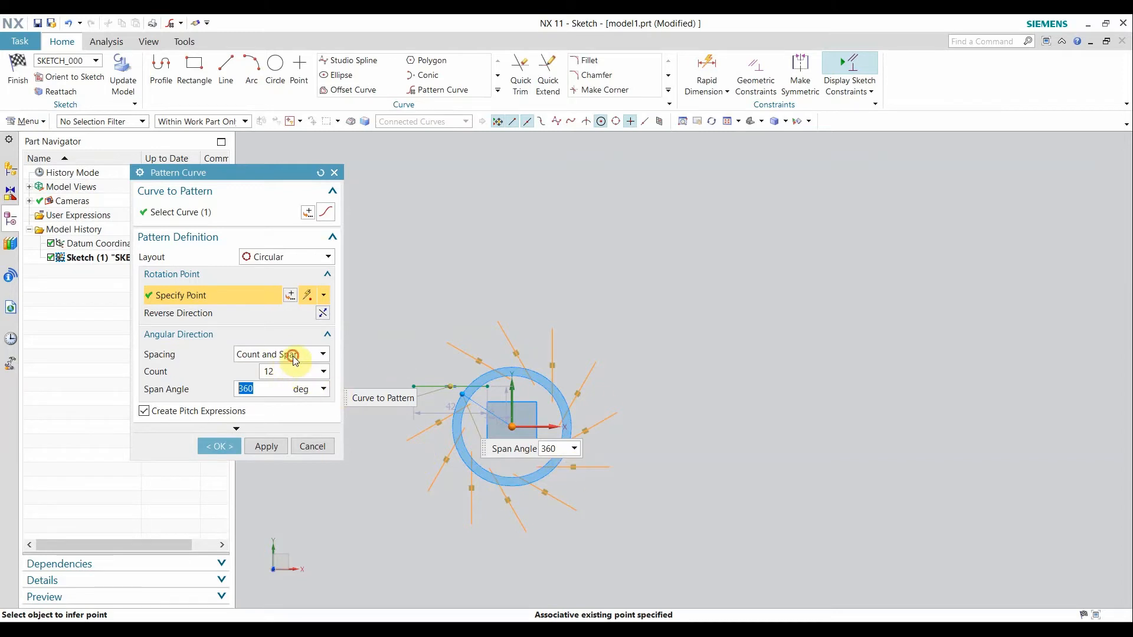
left_click(259, 397)
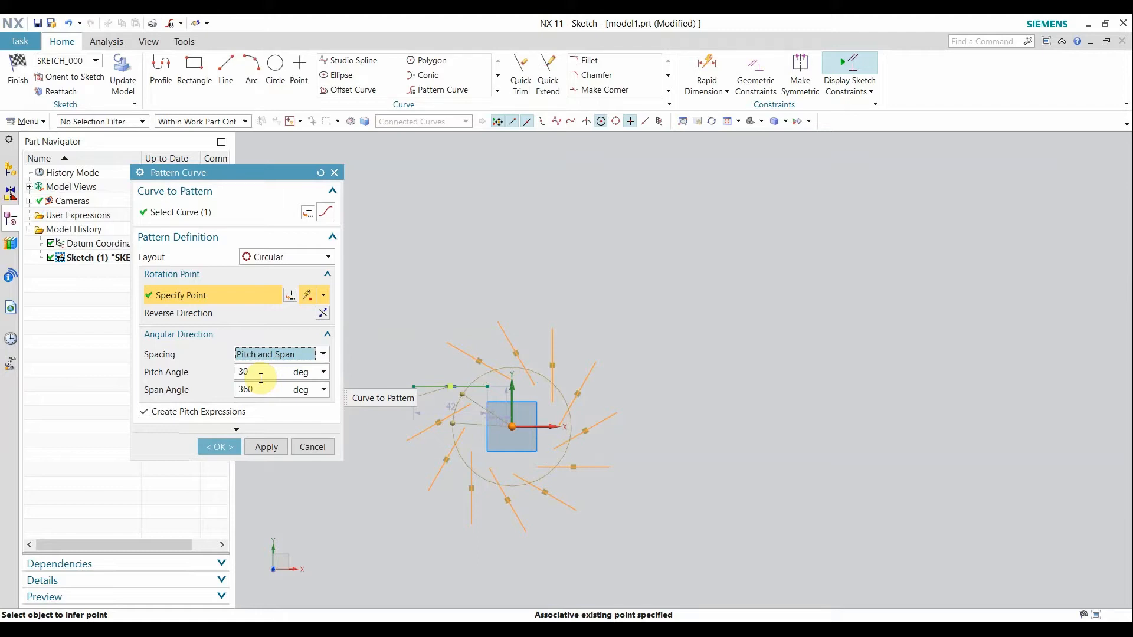
Preview a 15° pitch angle for the circular pattern, then cancel without creating copies.
double_click(261, 378)
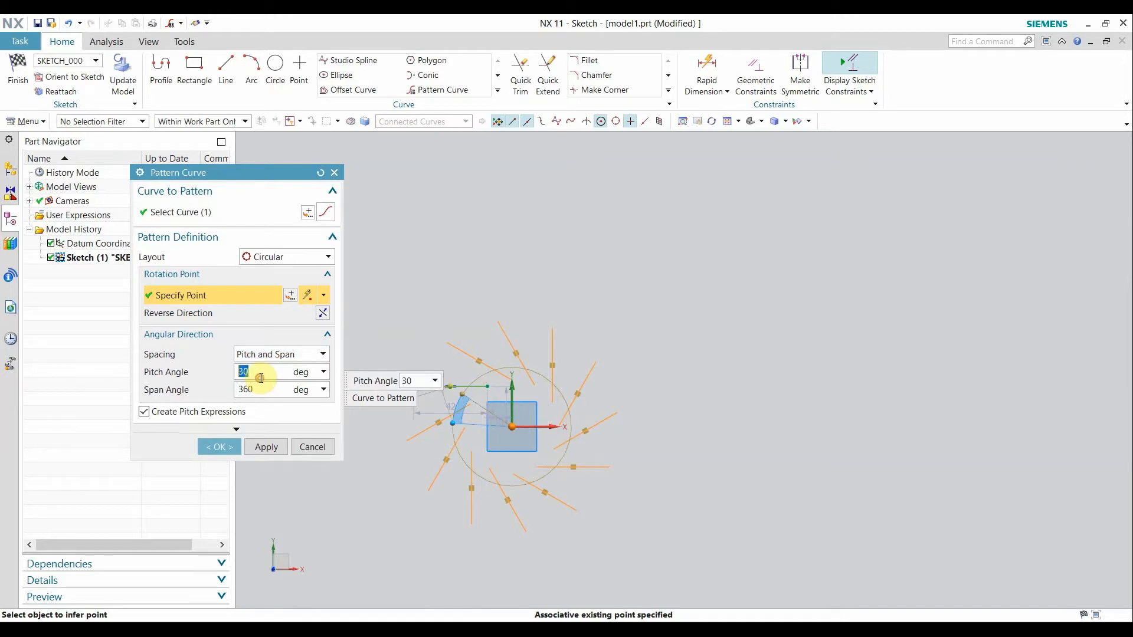
type("15")
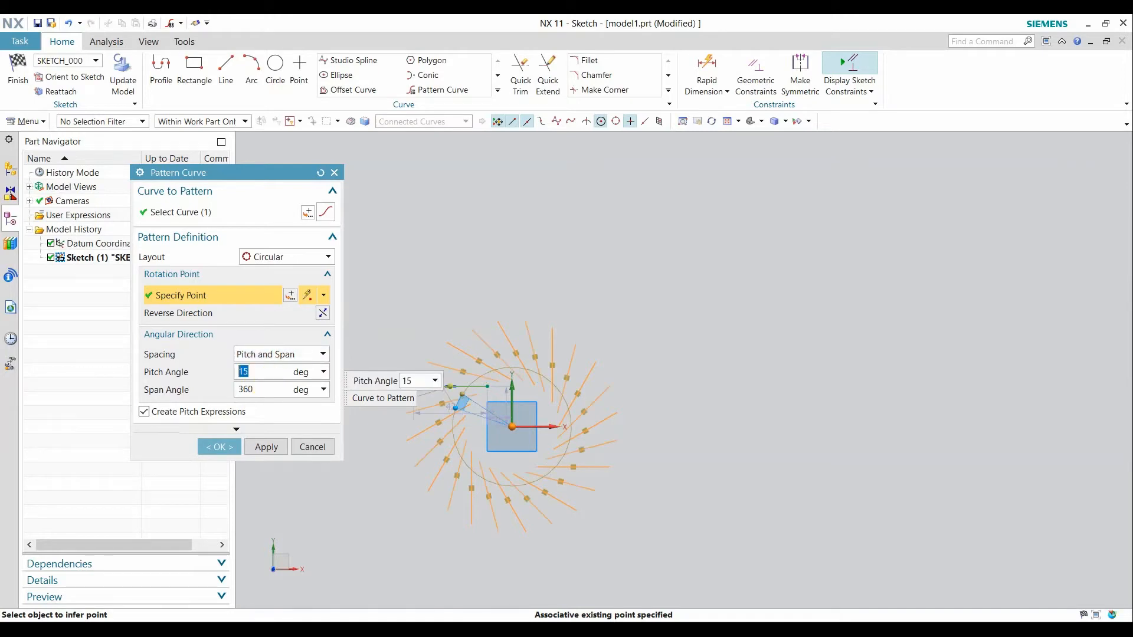
double_click(261, 378)
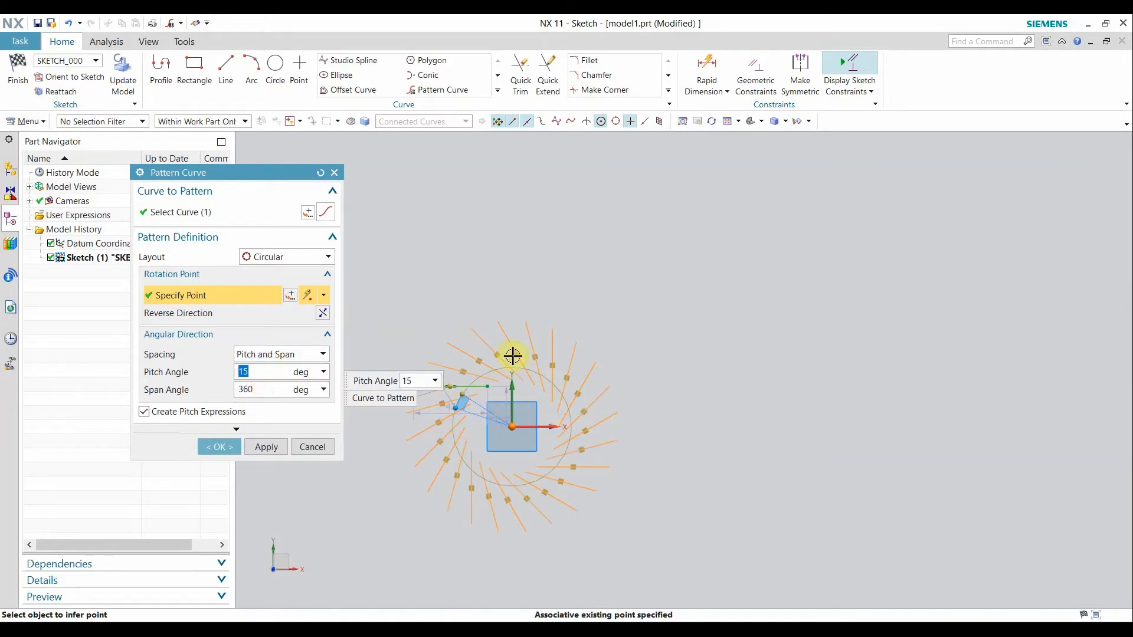
left_click(476, 364)
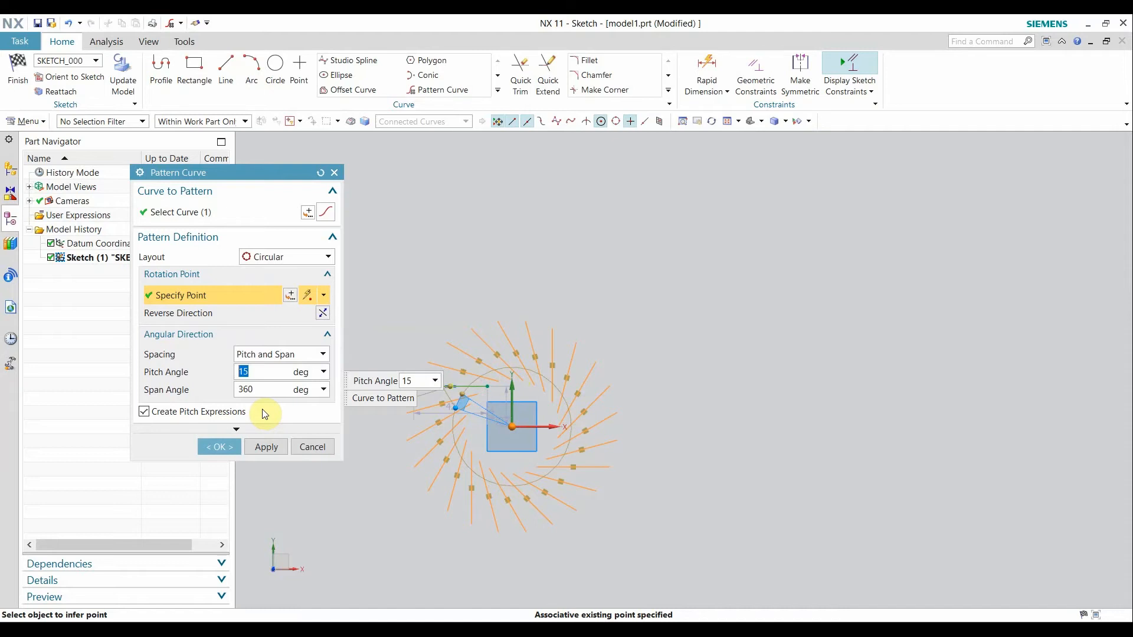
left_click(294, 451)
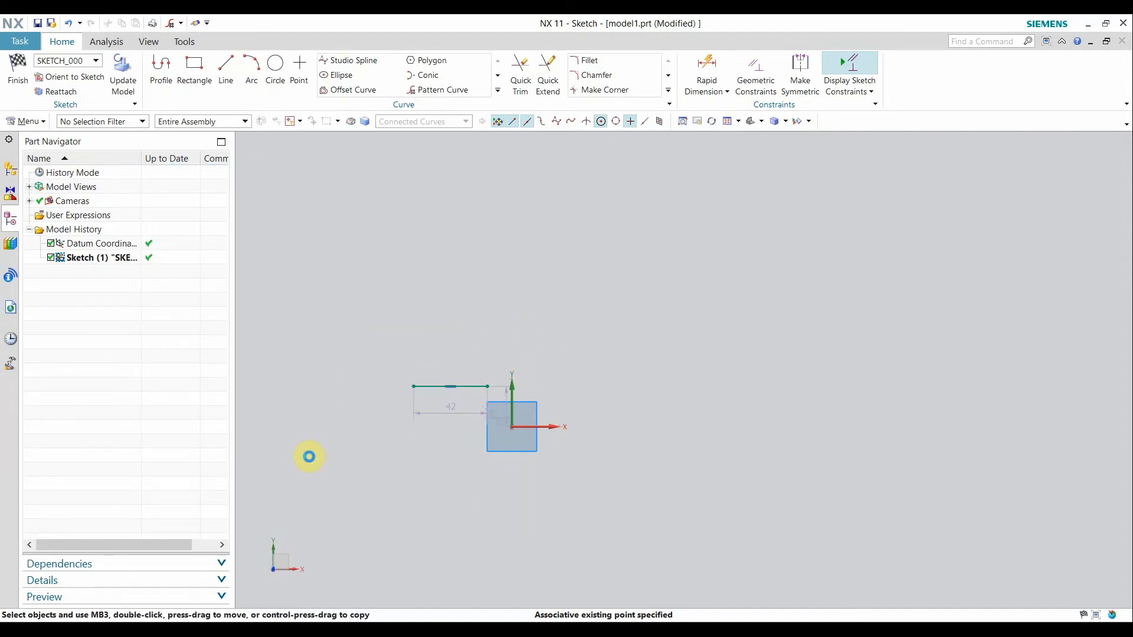
left_click(439, 90)
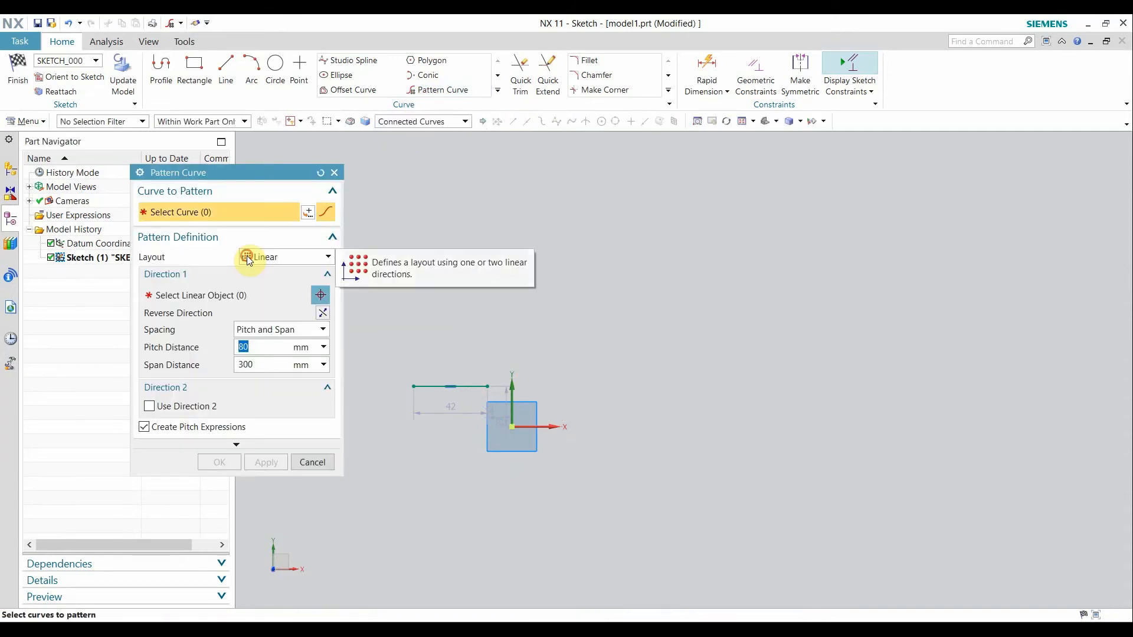
left_click(247, 259)
left_click(269, 306)
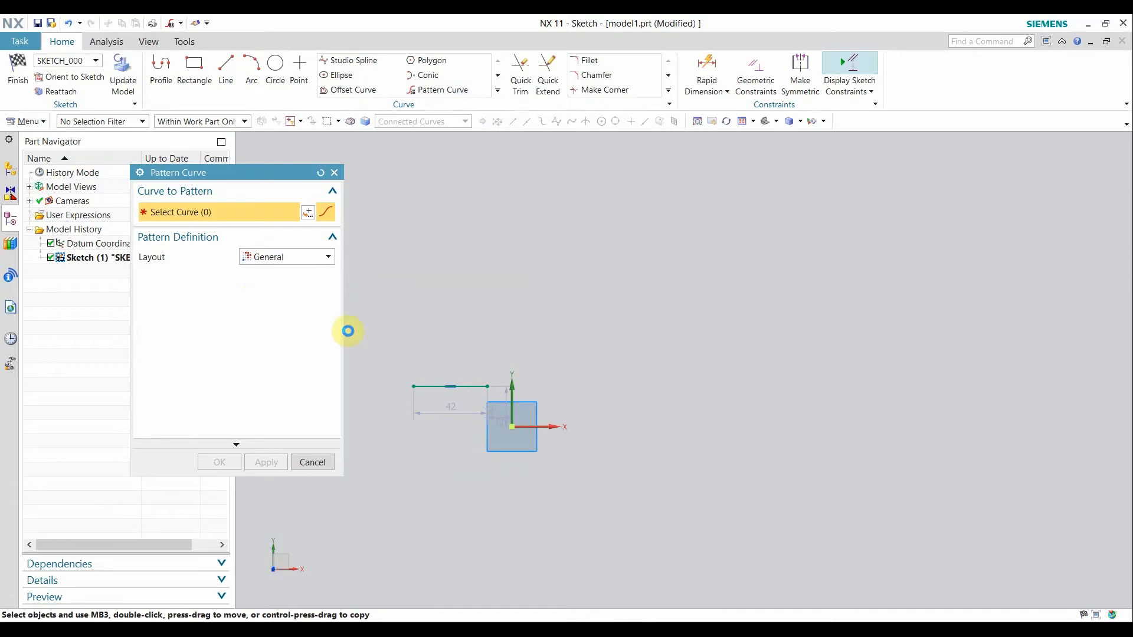
left_click(433, 389)
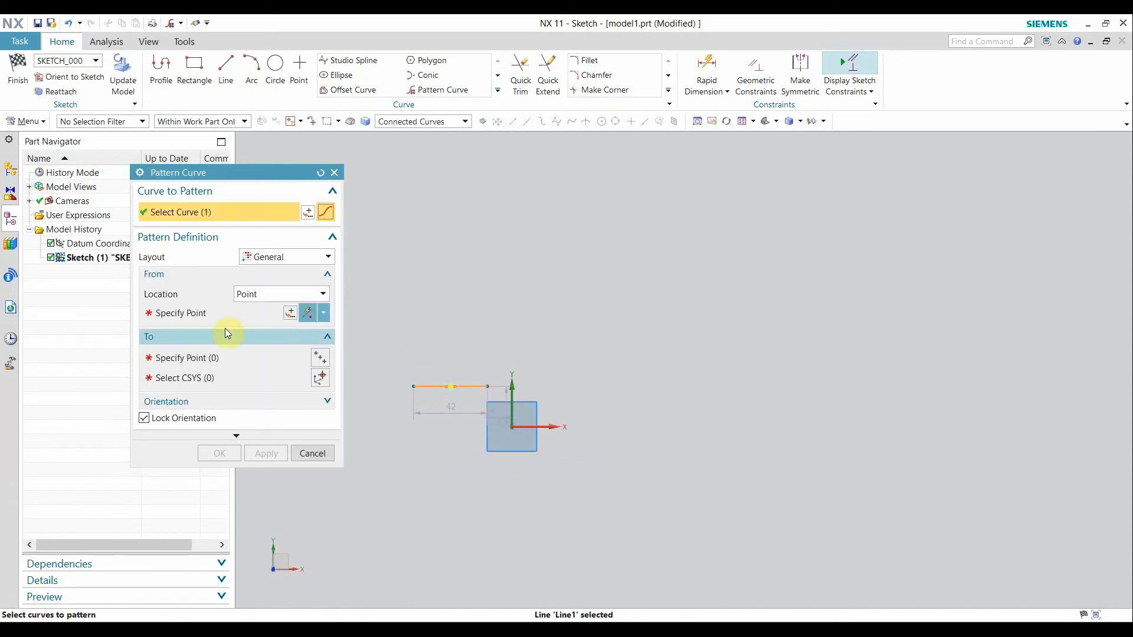
left_click(183, 313)
left_click(656, 441)
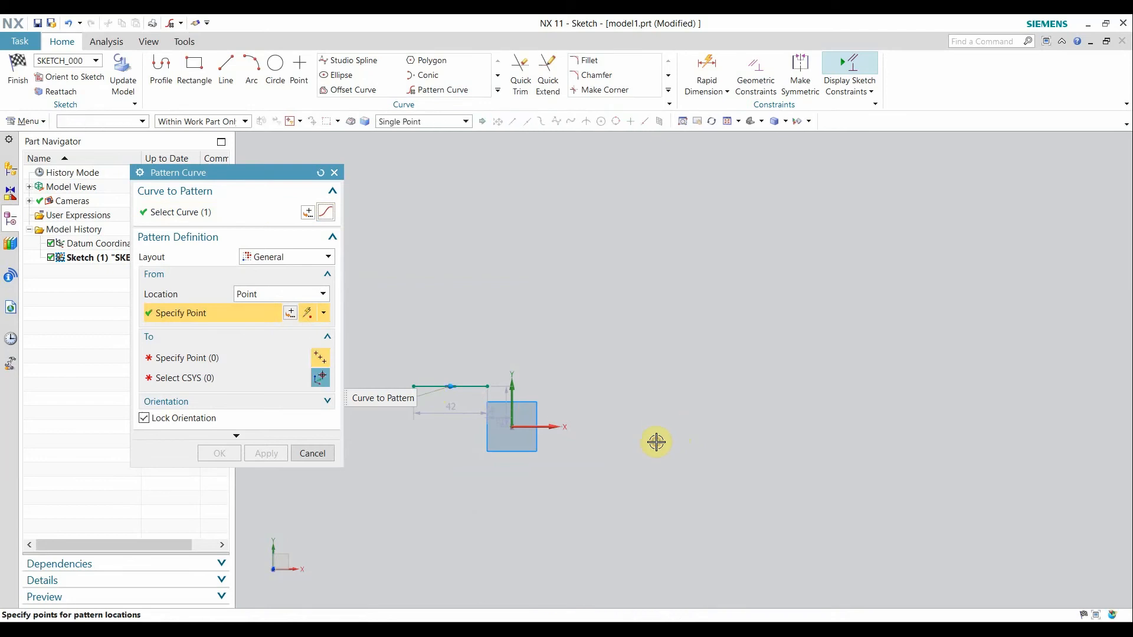
left_click(807, 254)
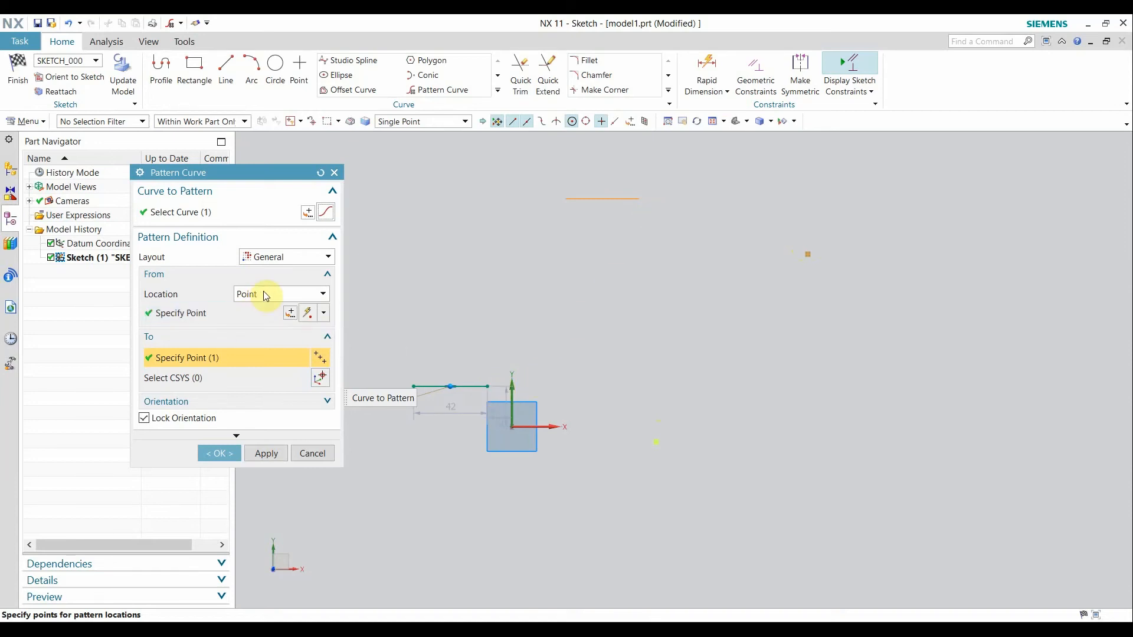
left_click(236, 437)
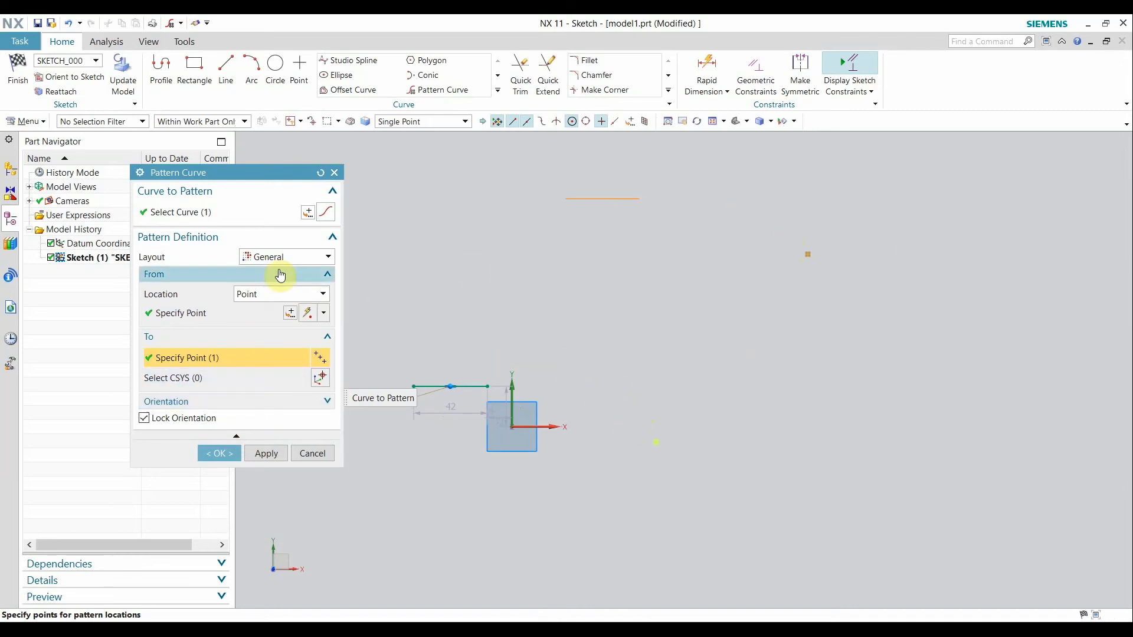
left_click(260, 295)
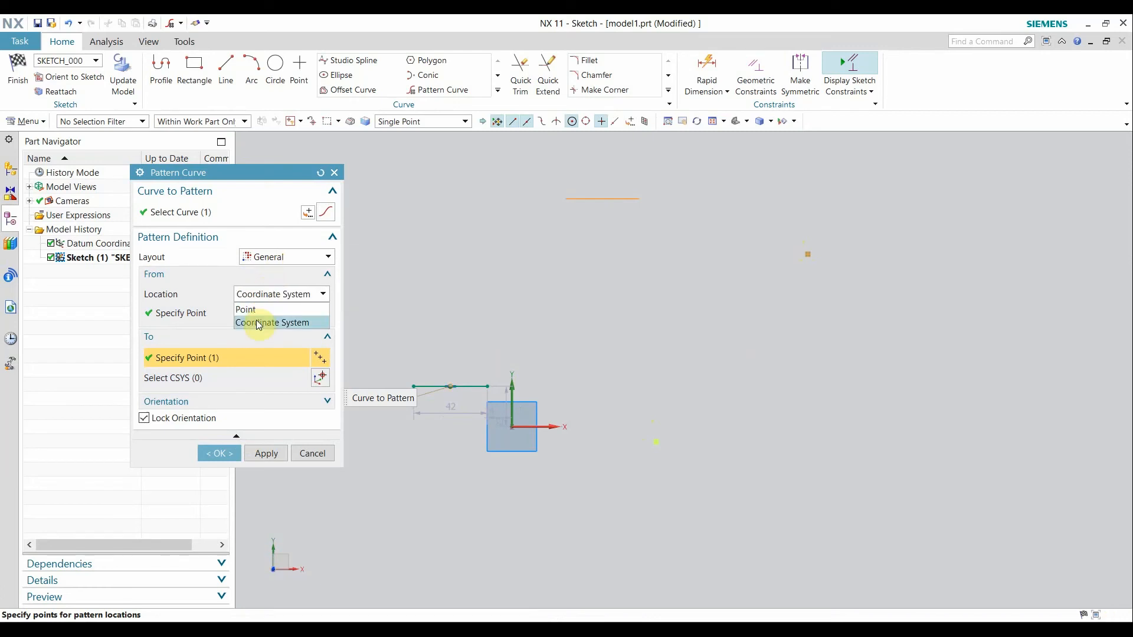
left_click(259, 323)
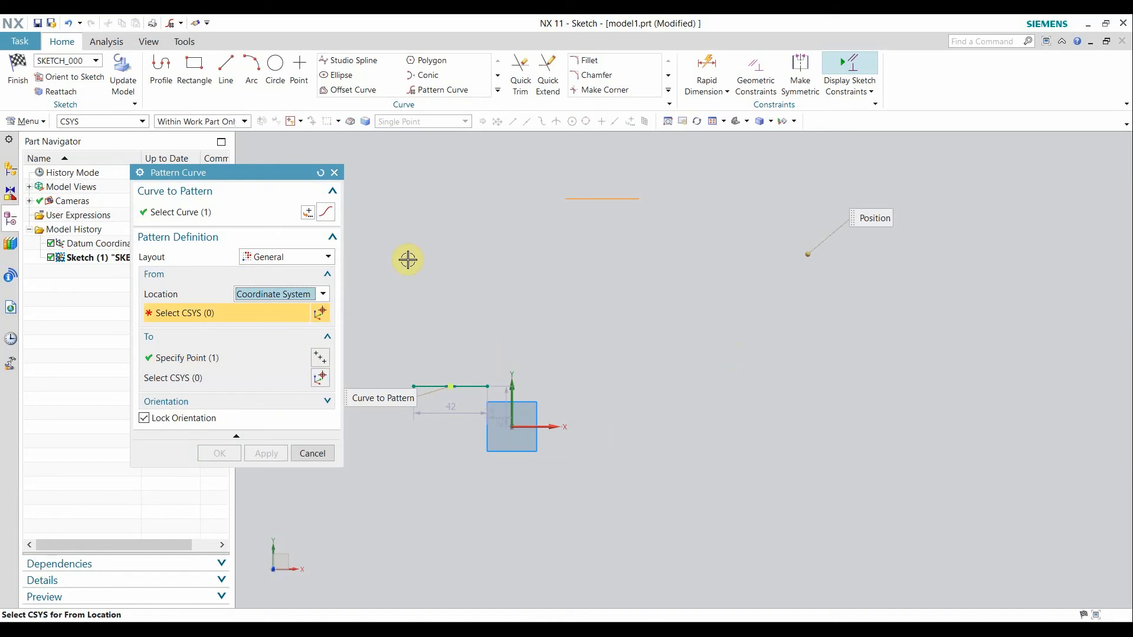
left_click(334, 172)
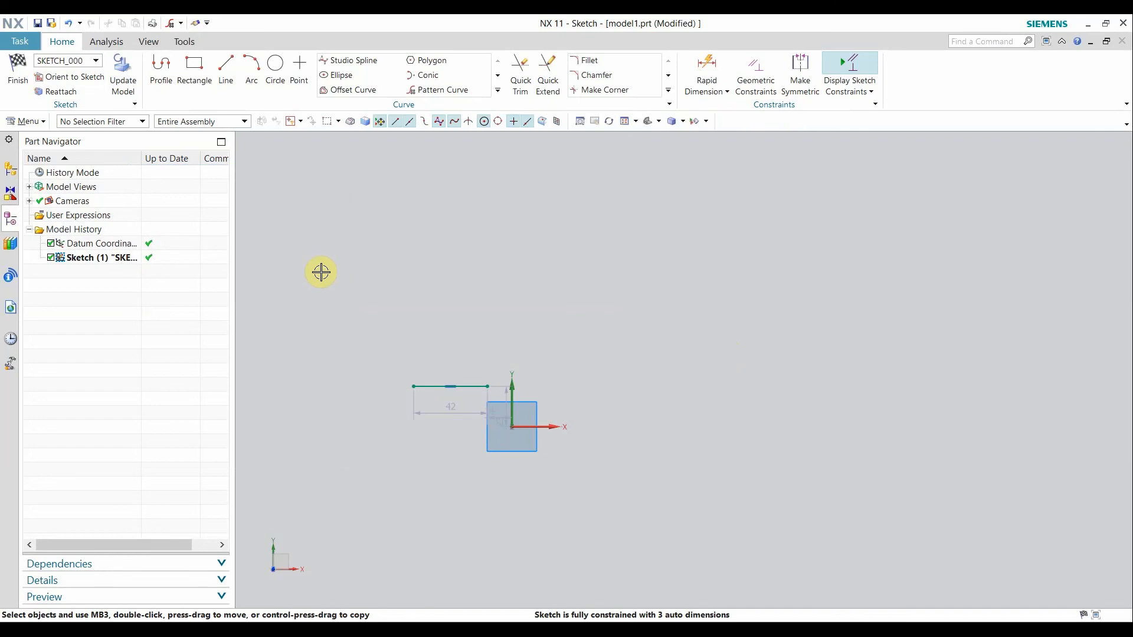